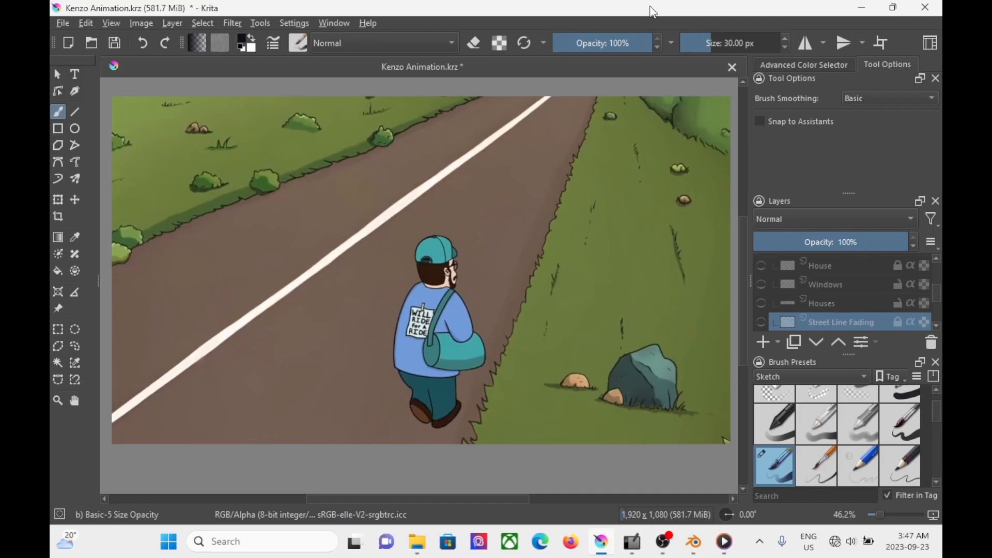
# Step: Expand the Page 2 layer group and show its Perspective guide layer over the road scene
pyautogui.scroll(5, 853, 321)
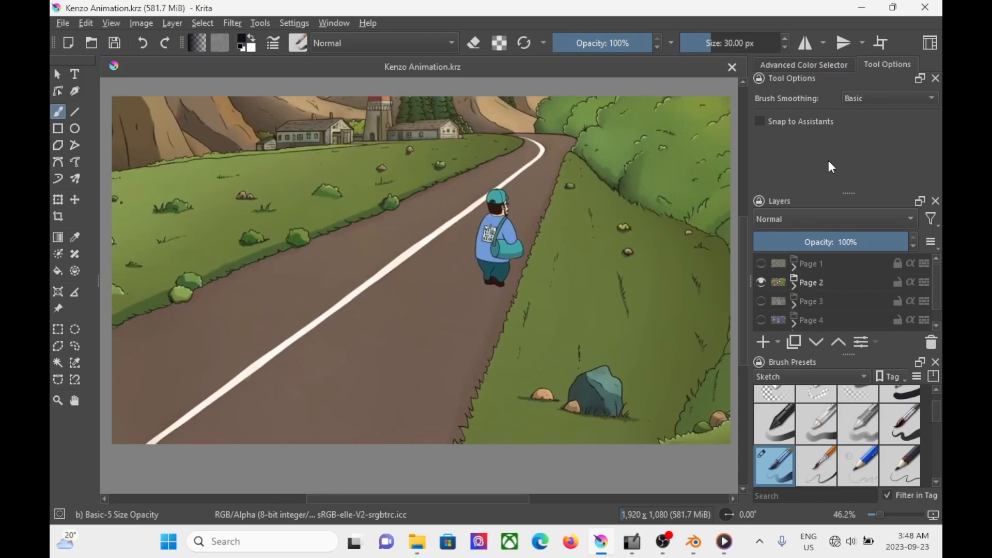
pyautogui.click(793, 288)
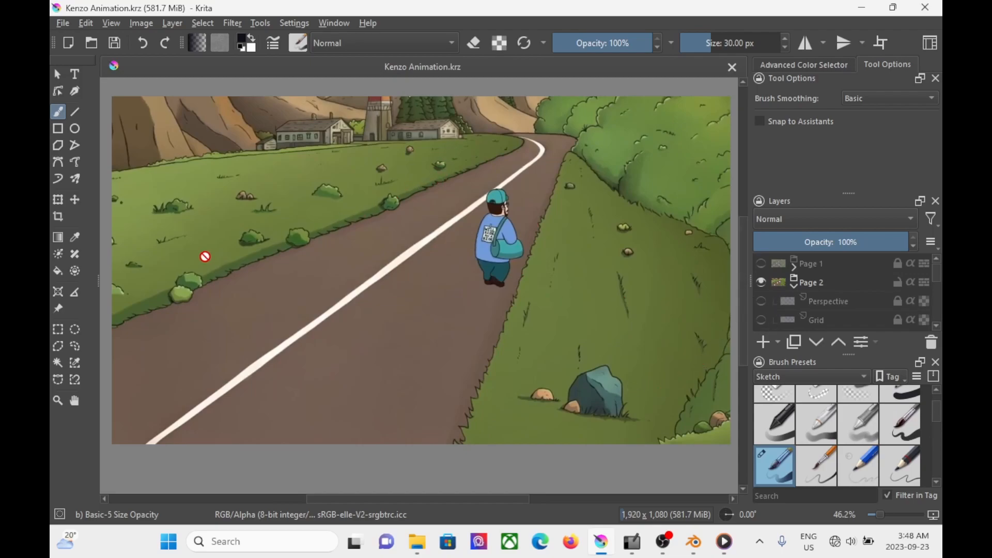
pyautogui.click(762, 301)
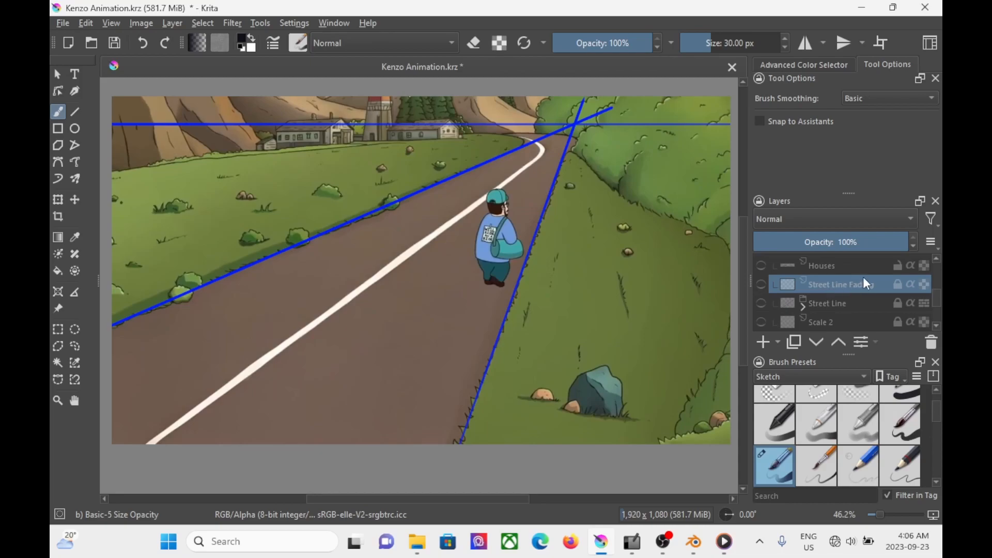
# Step: Show the Street Line layer and lower its opacity to 47% to compare it with the white road stripe
pyautogui.click(762, 302)
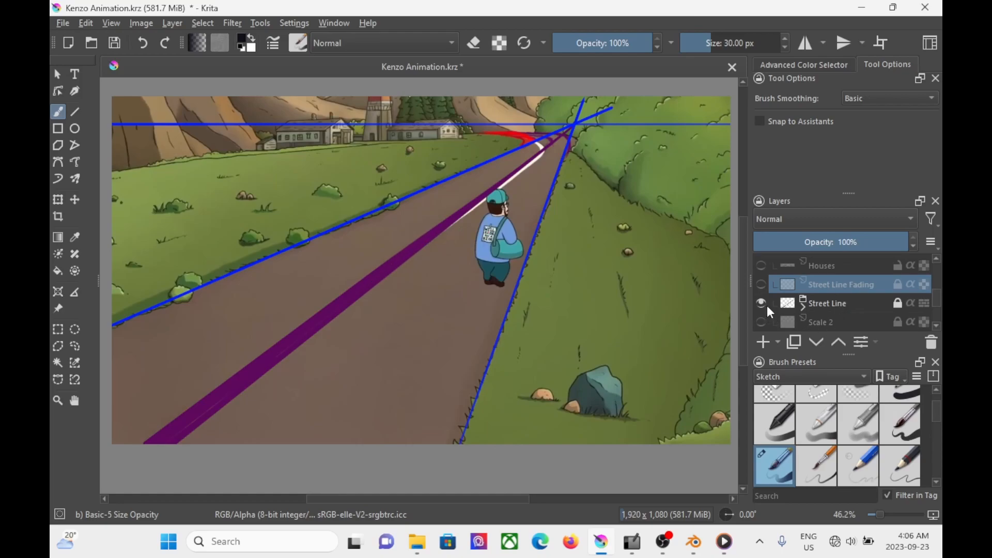
pyautogui.click(849, 301)
pyautogui.moveTo(840, 243); pyautogui.dragTo(823, 244)
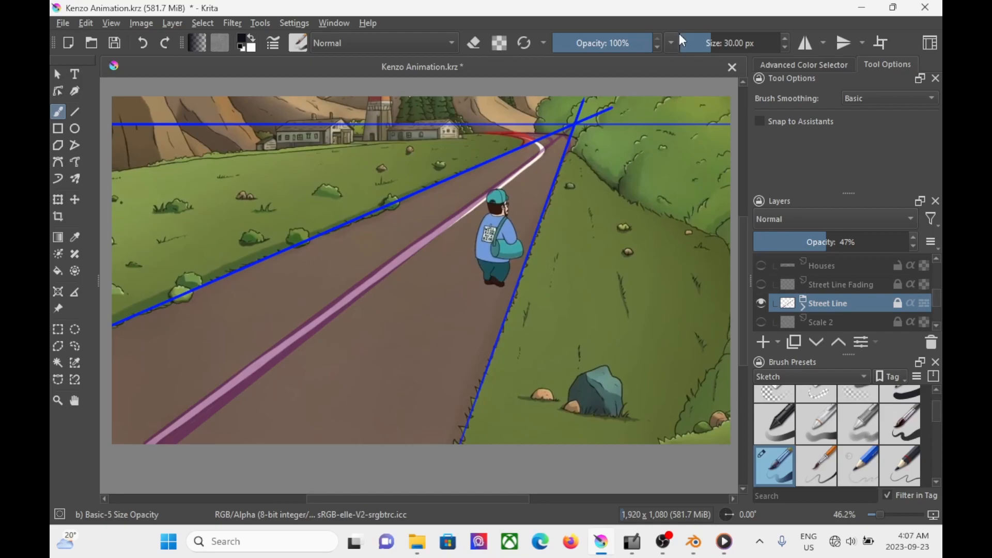
# Step: Restore the Street Line layer to 100% opacity and toggle its visibility off and back on
pyautogui.moveTo(819, 241); pyautogui.dragTo(917, 241)
pyautogui.click(762, 305)
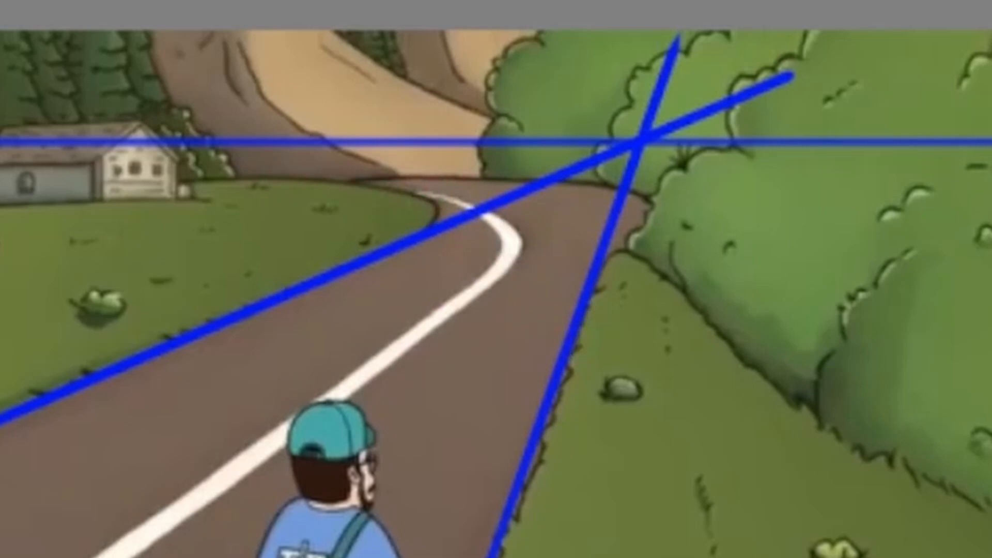
pyautogui.click(989, 555)
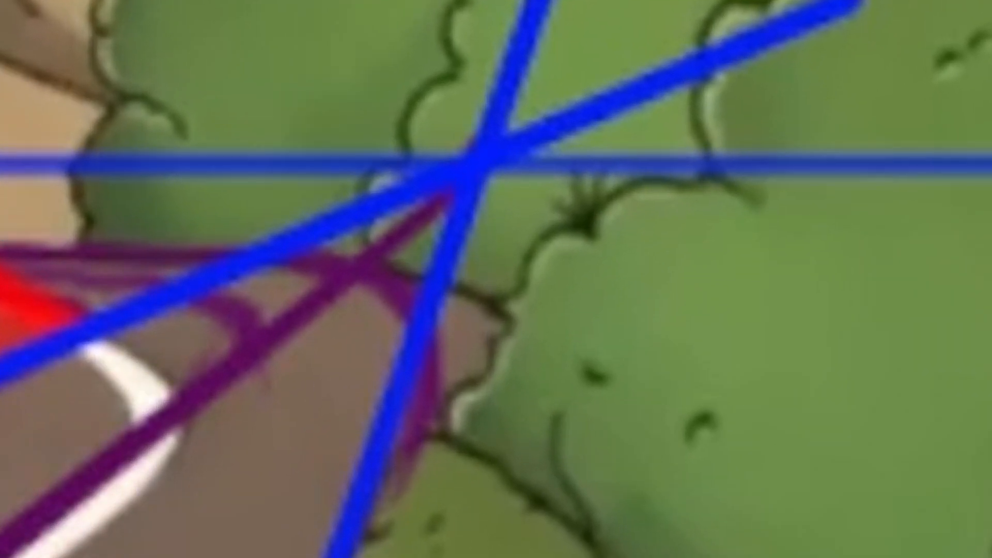
# Step: Show the BG Bush sketch layer at the road's far bend and hide the Perspective guide lines
pyautogui.click(989, 555)
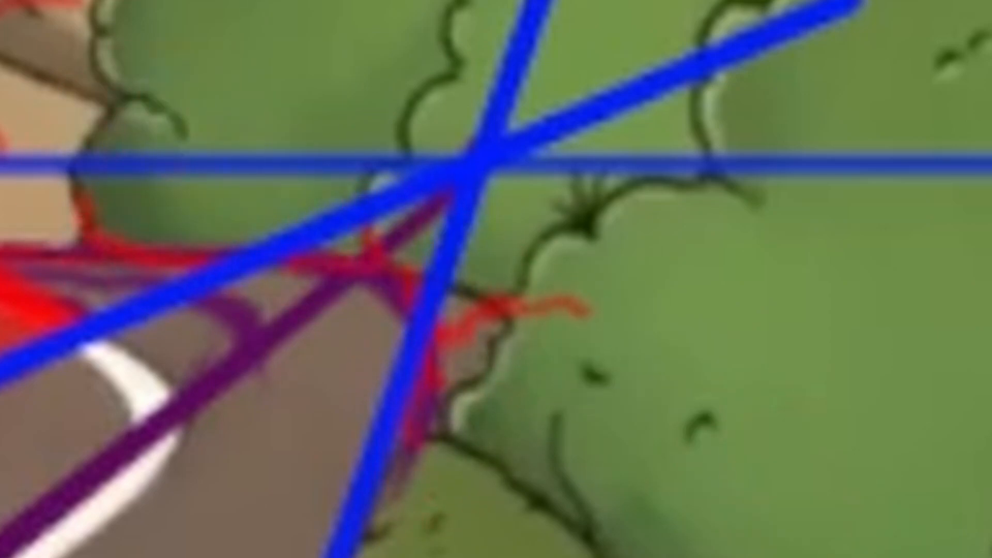
pyautogui.click(990, 555)
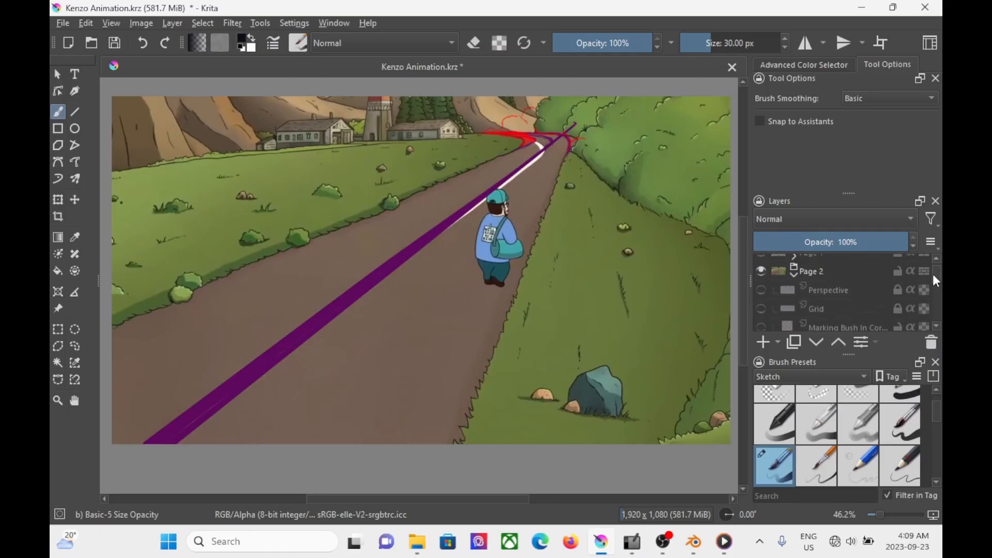
pyautogui.scroll(-3, 932, 276)
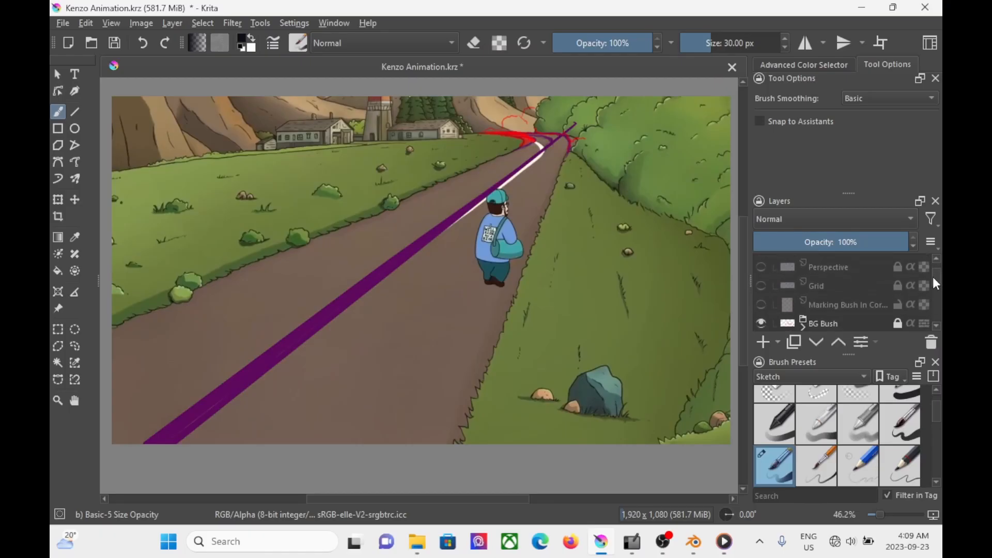
# Step: Show the Grid and Perspective layers together over the road, toggling both off and on again for comparison
pyautogui.click(761, 279)
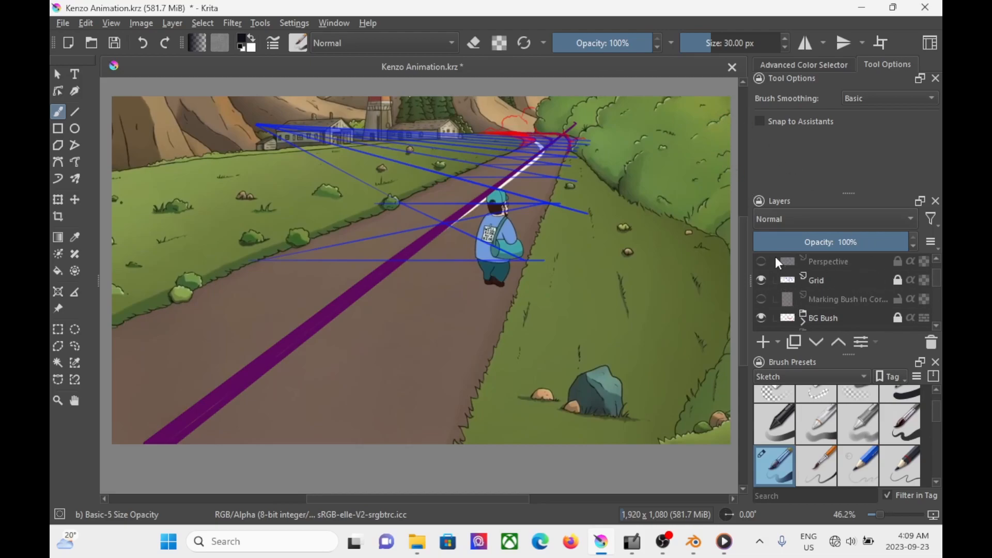
pyautogui.click(762, 261)
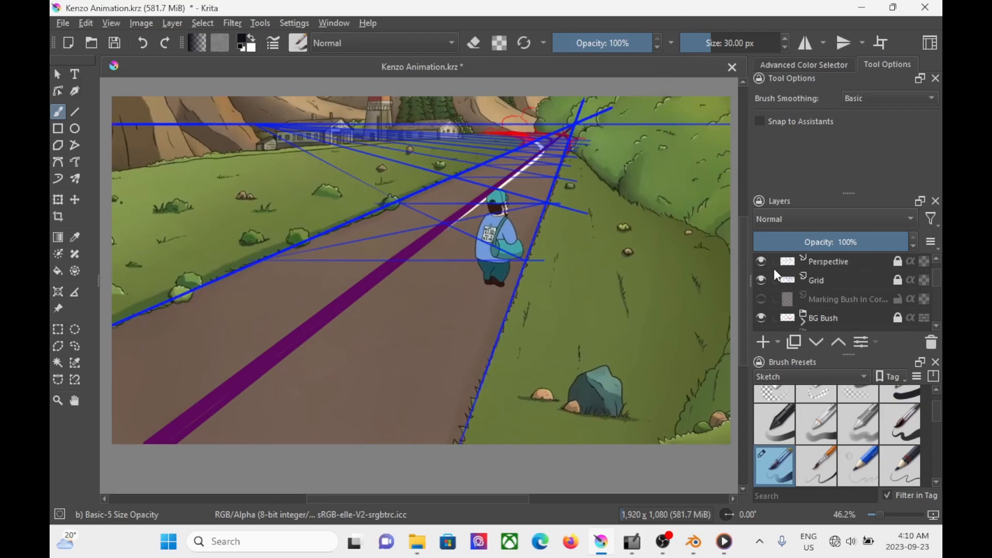
pyautogui.click(762, 279)
pyautogui.click(762, 261)
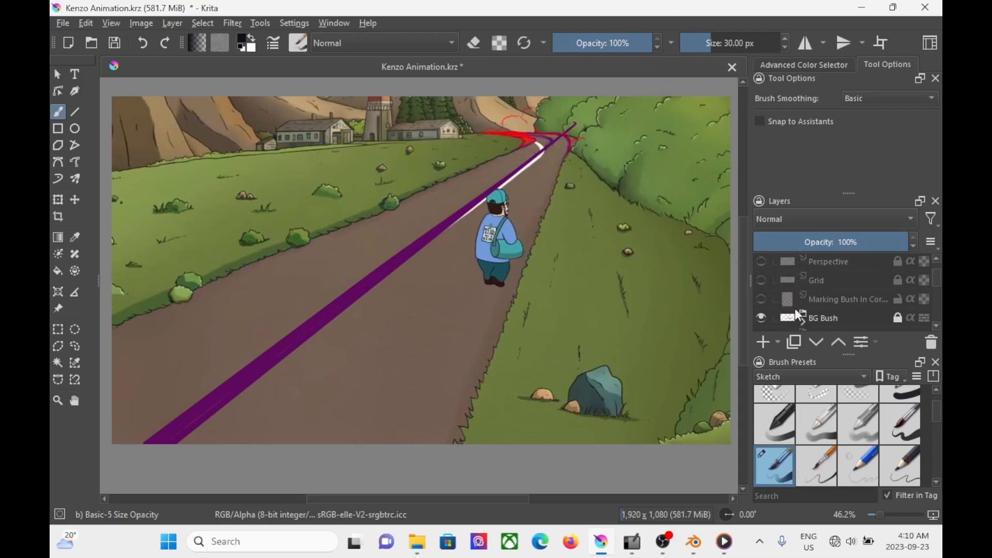
pyautogui.click(762, 261)
pyautogui.click(761, 279)
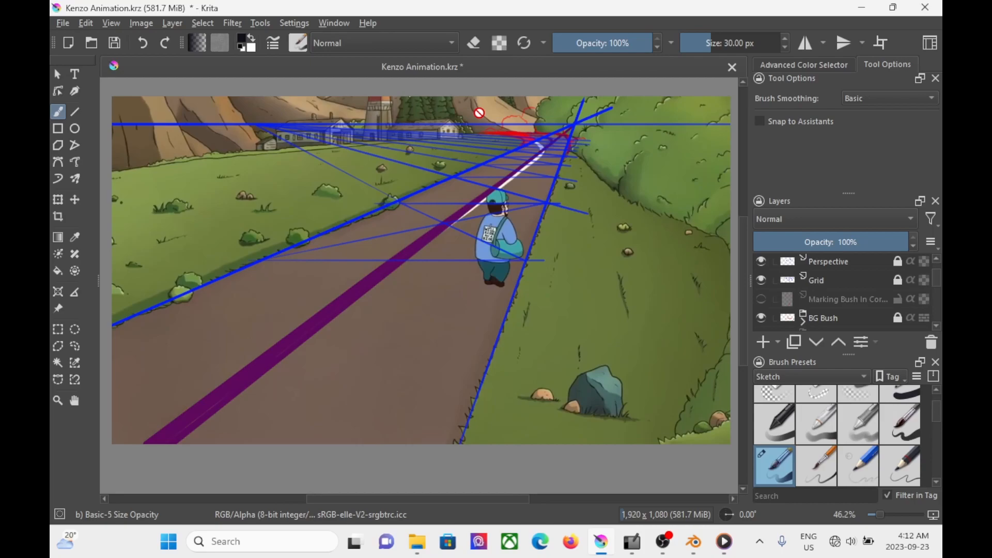
pyautogui.click(736, 267)
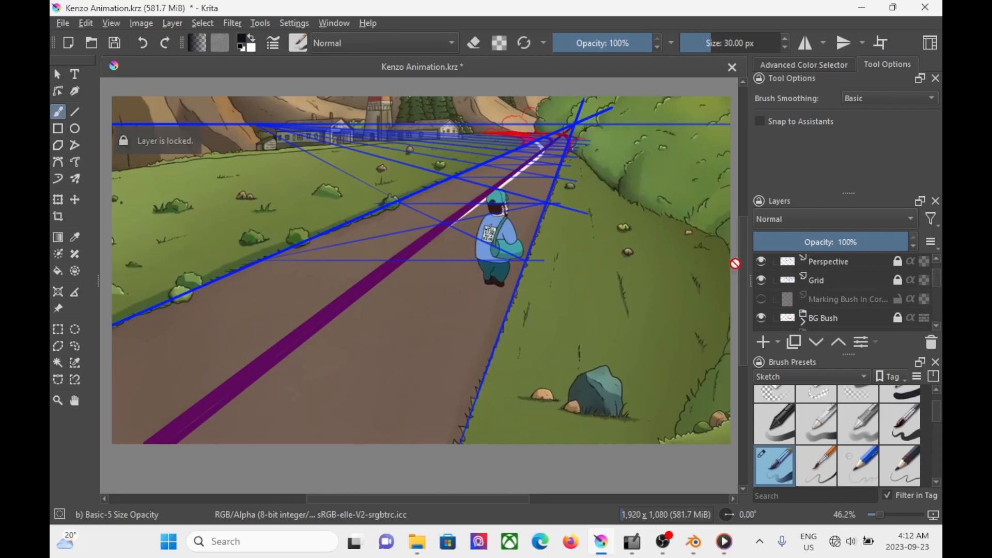
# Step: Hide the BG Bush and Grid layers in Page 2, leaving the Perspective guide on
pyautogui.scroll(3, 742, 274)
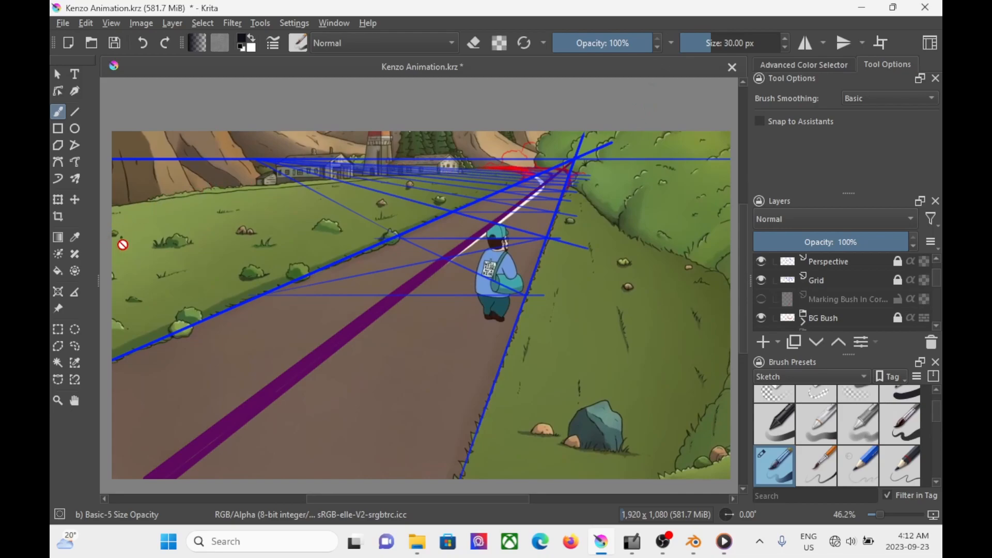
pyautogui.scroll(-1, 932, 280)
pyautogui.click(761, 300)
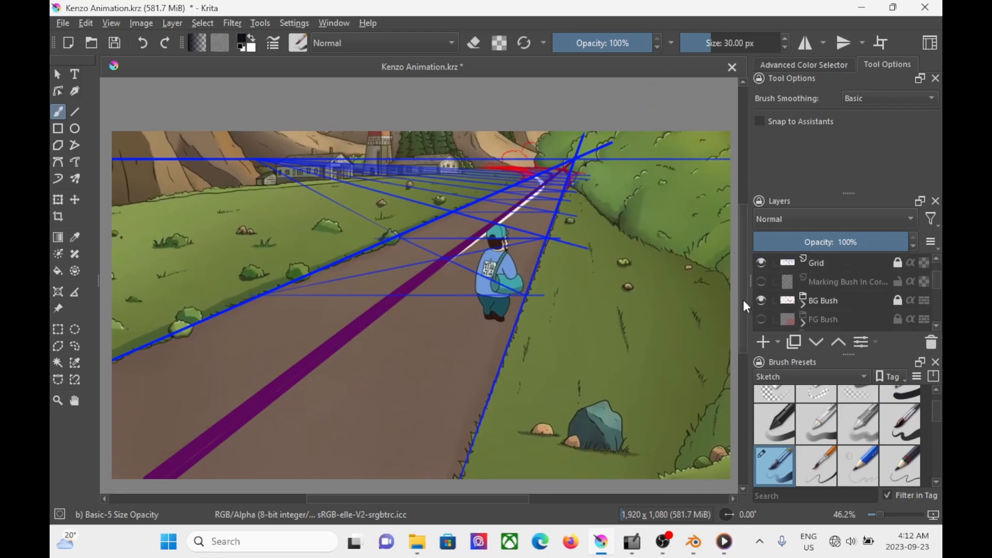
pyautogui.moveTo(934, 284); pyautogui.dragTo(933, 279)
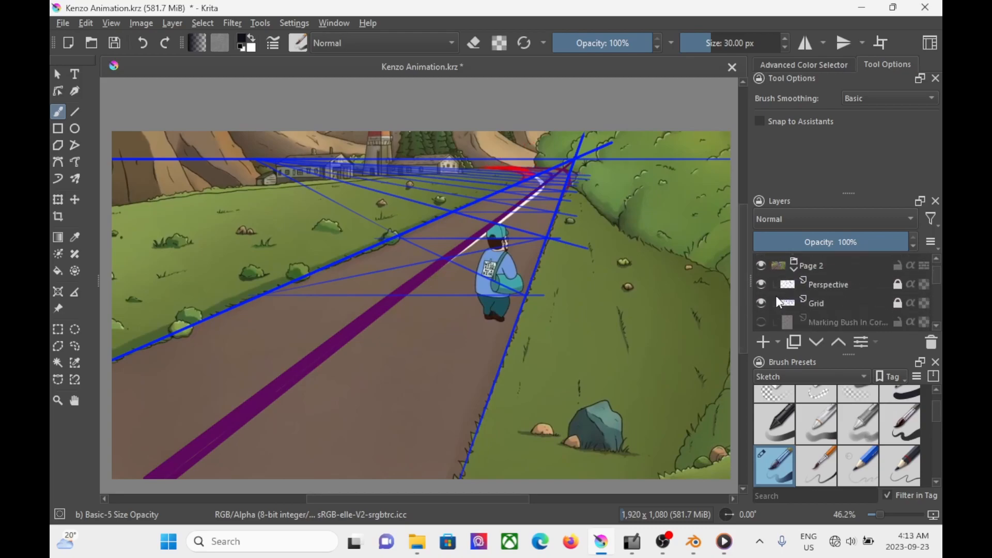
pyautogui.click(761, 303)
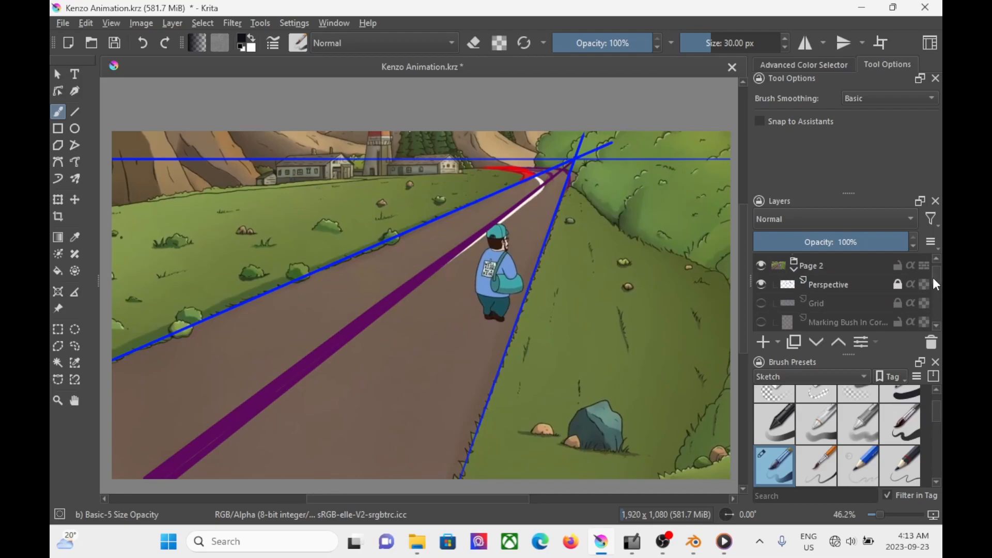
# Step: Show the Houses, Windows and Copy of House construction layers over the distant buildings
pyautogui.scroll(-3, 936, 283)
pyautogui.click(761, 289)
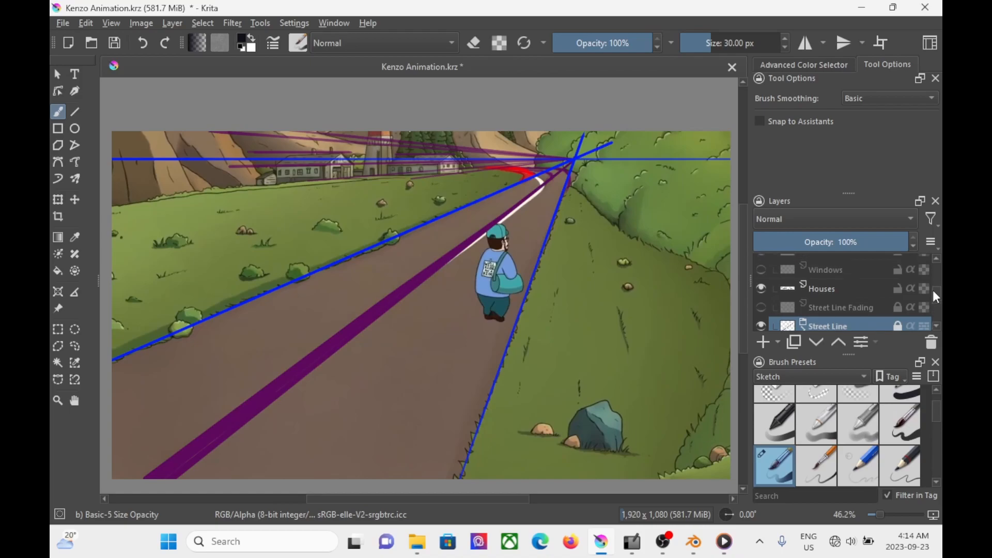
pyautogui.click(759, 269)
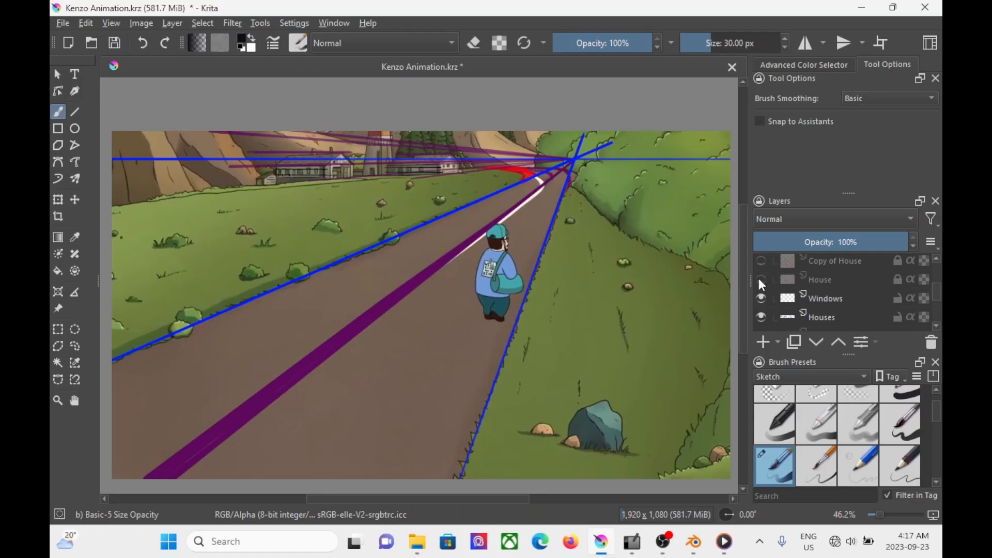
pyautogui.click(758, 278)
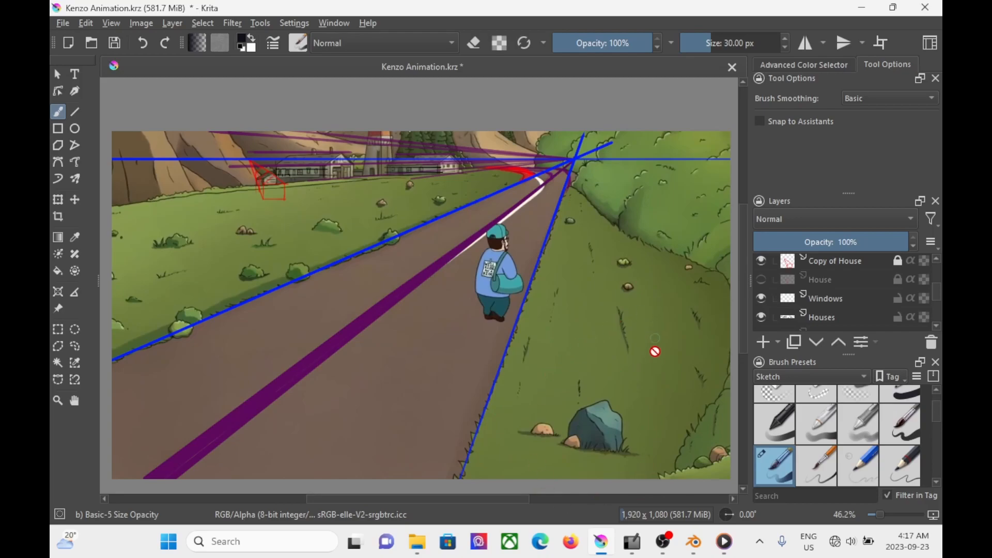
# Step: Show the Rocks guide layer on the roadside grass, and swap it for the FG Bush layer
pyautogui.scroll(1, 932, 289)
pyautogui.scroll(1, 932, 284)
pyautogui.click(760, 293)
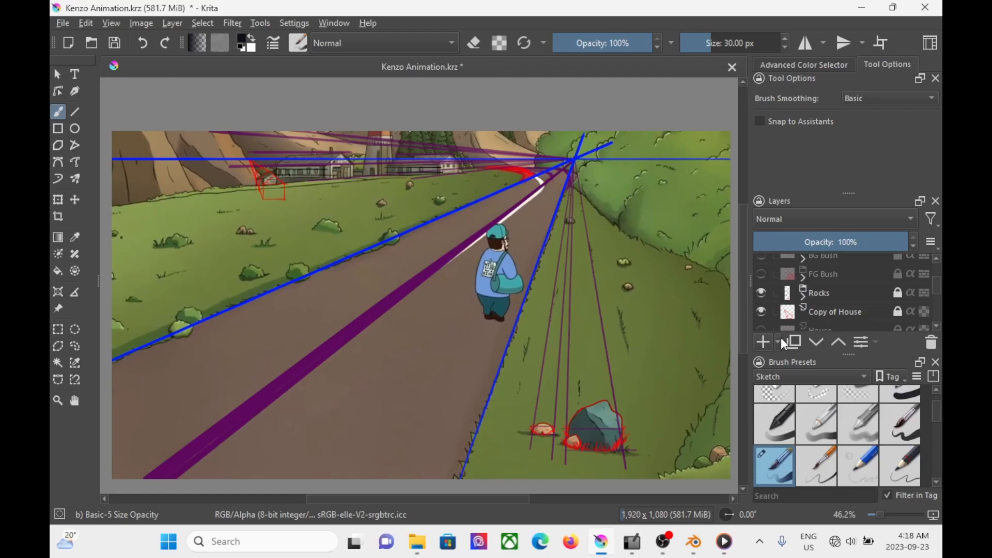
pyautogui.click(762, 274)
pyautogui.click(762, 293)
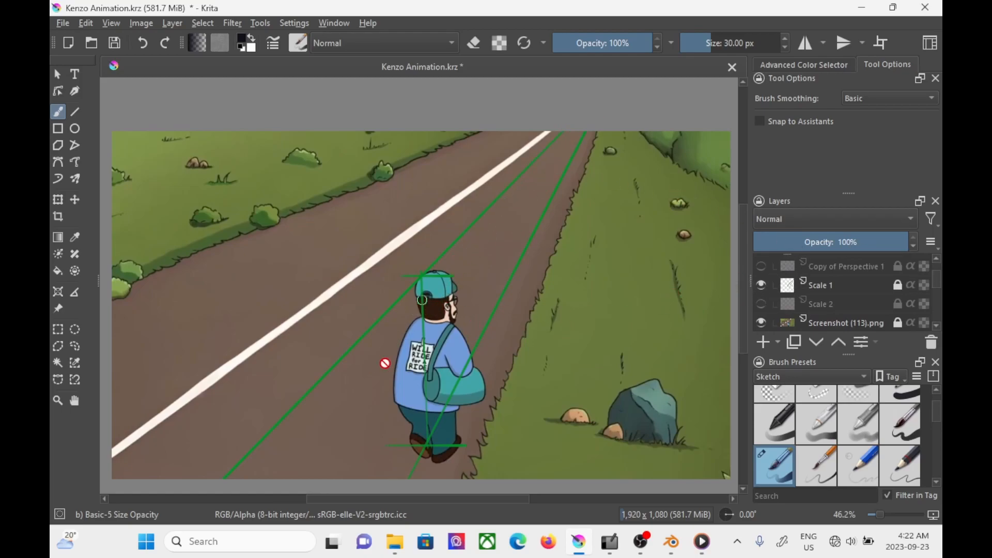
# Step: Hide the Scale 1 guide in the Page 1 scene and show the Scale 2 layer instead
pyautogui.click(761, 285)
pyautogui.click(761, 304)
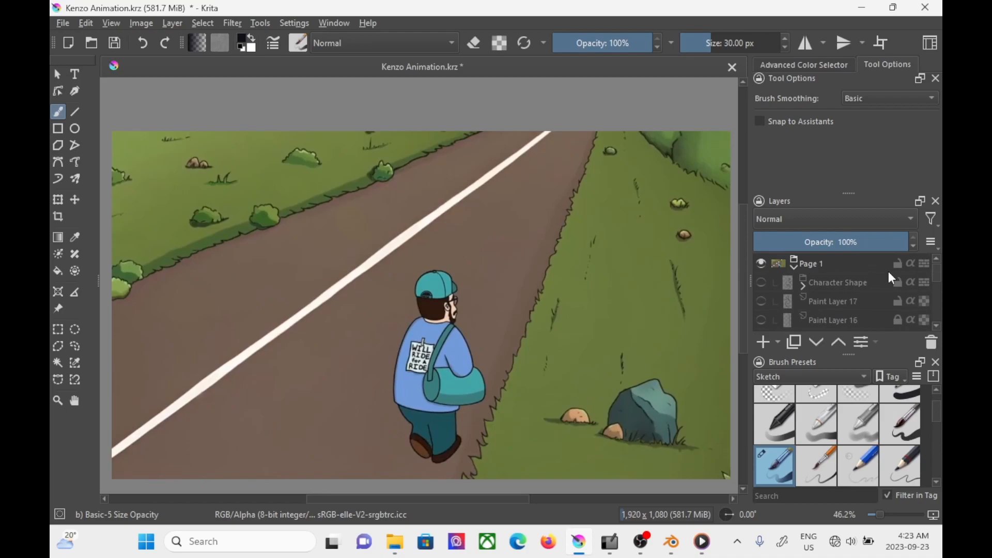
# Step: Show the Character Shape sketch in Page 1 and fade the Screenshot (113).png layer to 45% opacity
pyautogui.click(762, 282)
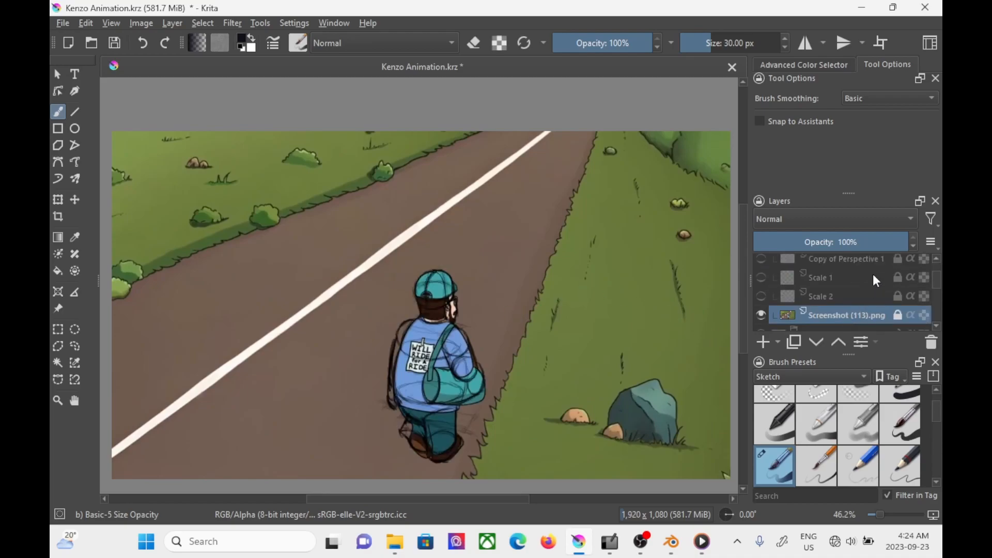
pyautogui.moveTo(861, 240); pyautogui.dragTo(821, 240)
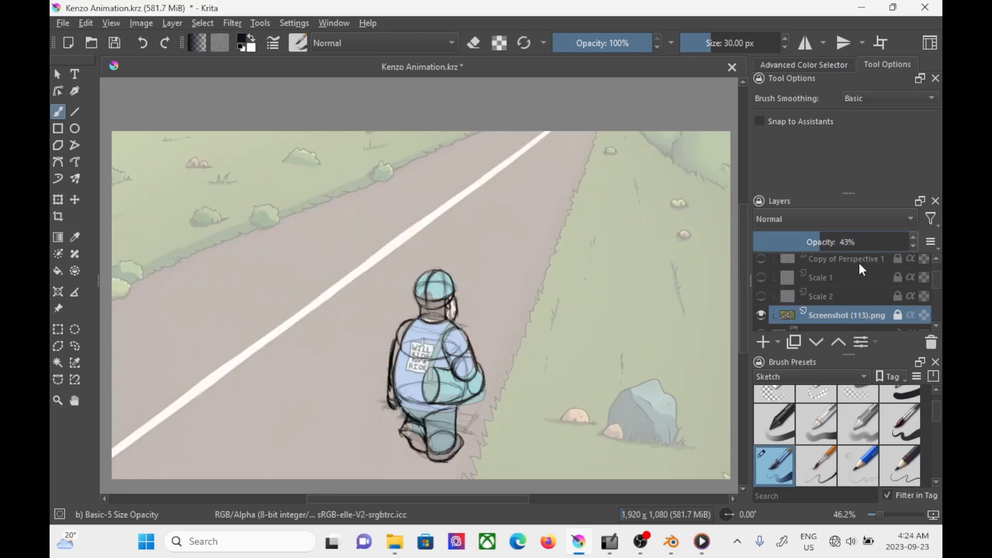
pyautogui.click(913, 238)
pyautogui.click(913, 238)
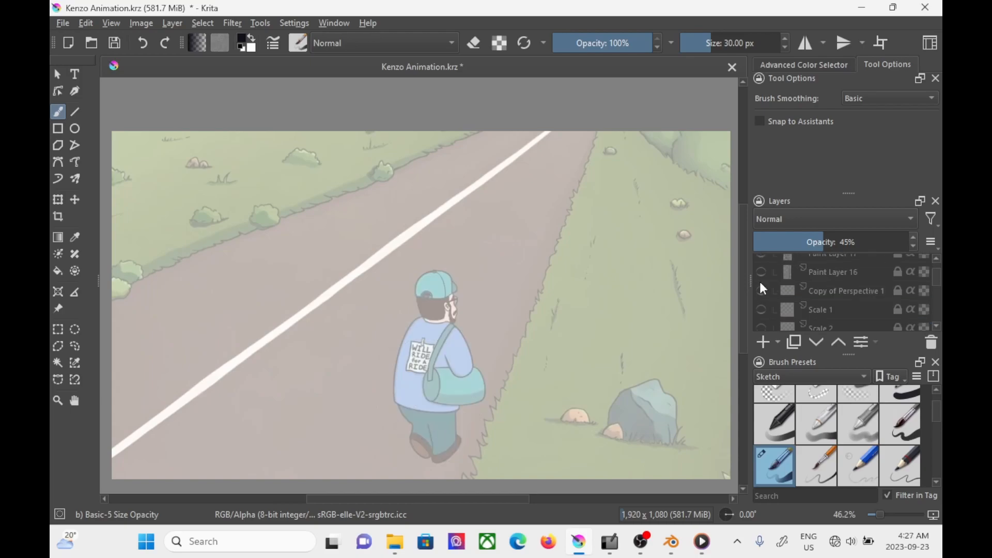
# Step: Show the perspective box on Paint Layer 16 around the character, and turn on Paint Layer 17 as well
pyautogui.click(761, 272)
pyautogui.scroll(2, 933, 272)
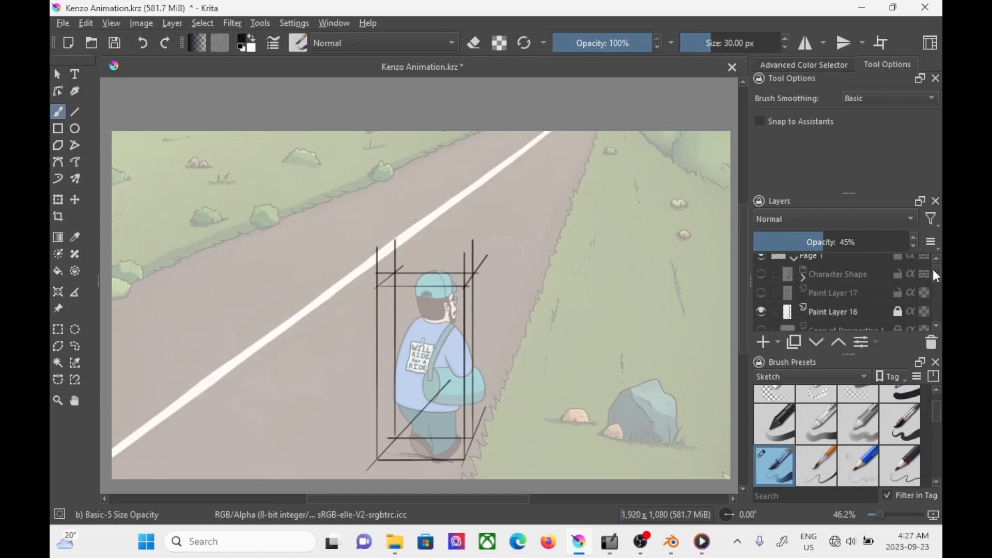
pyautogui.click(761, 293)
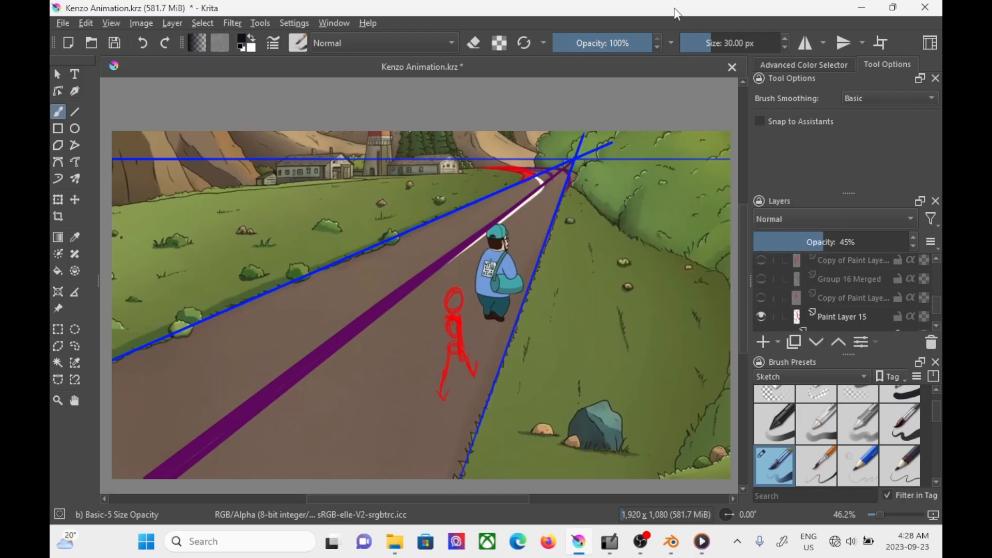
# Step: Show the additional red figure layers above Paint Layer 15 in Page 2, including Group 16 Merged
pyautogui.click(762, 298)
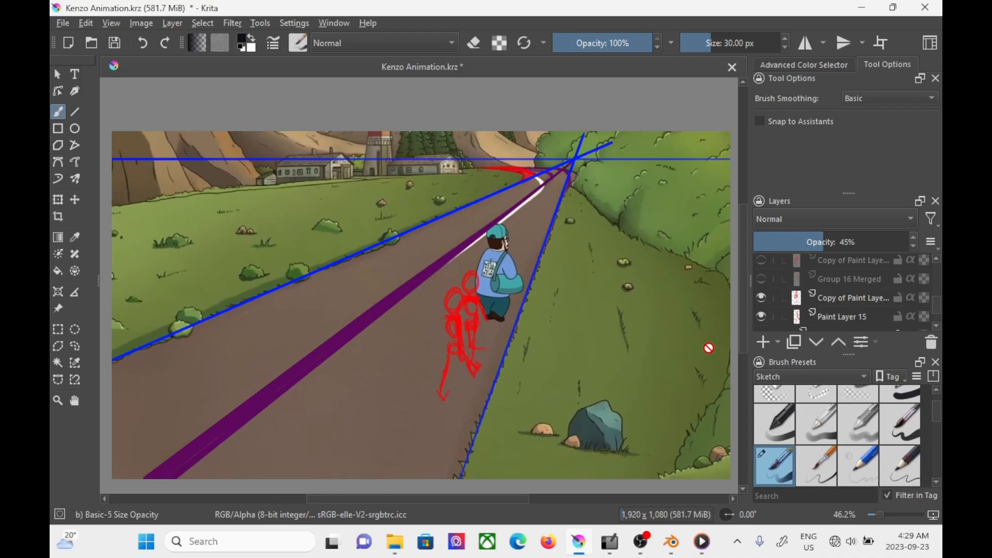
pyautogui.click(761, 279)
pyautogui.click(761, 260)
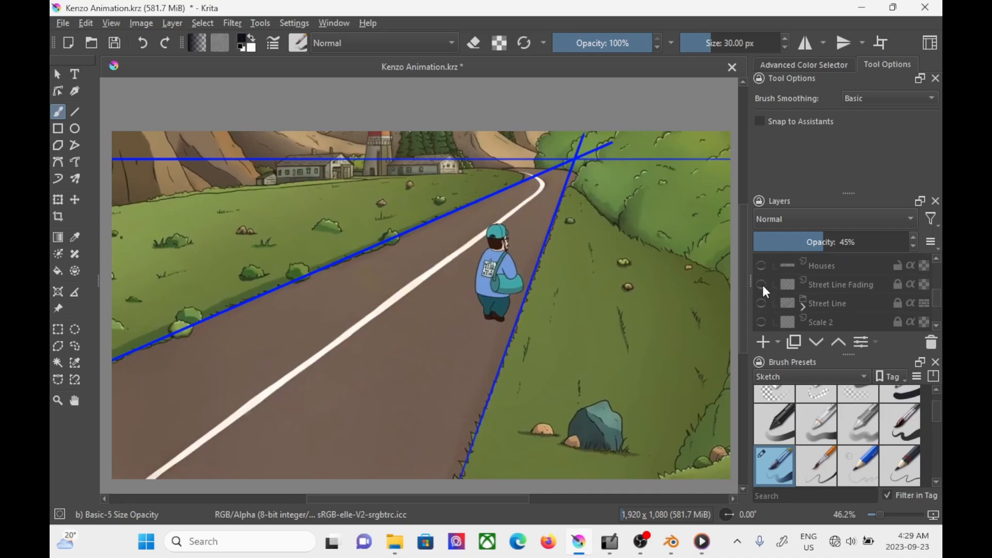
# Step: Show the Street Line Fading layer in the Page 2 road scene
pyautogui.click(762, 284)
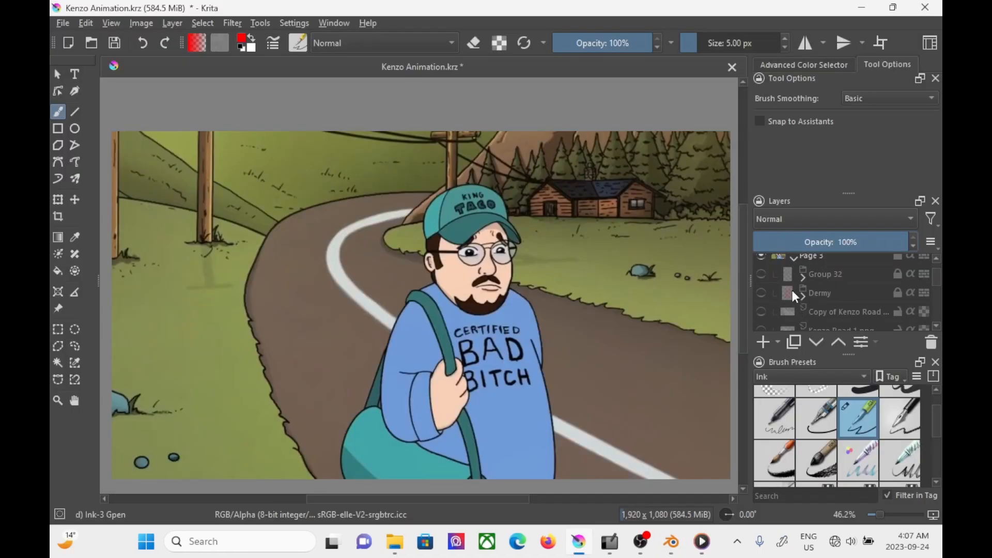
# Step: Show the red Dermy construction sketch in Page 3 and fade the underlying scene image to 50% opacity
pyautogui.click(761, 293)
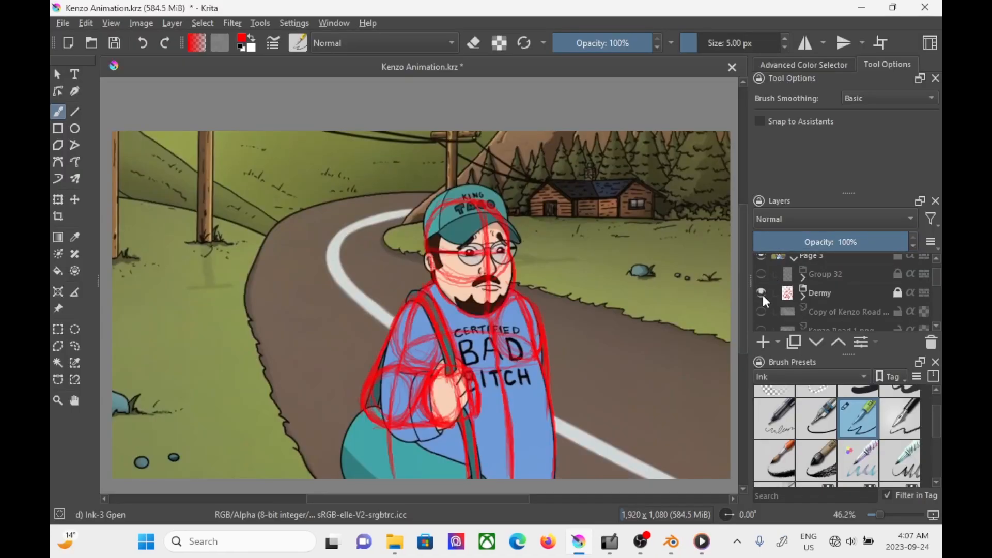
pyautogui.scroll(-5, 803, 295)
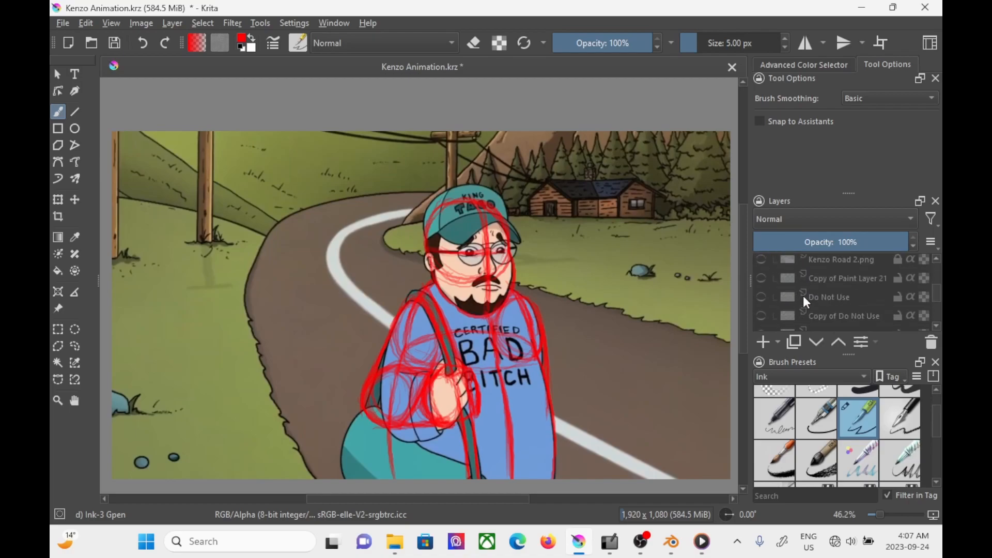
pyautogui.moveTo(845, 246); pyautogui.dragTo(832, 248)
pyautogui.scroll(4, 829, 308)
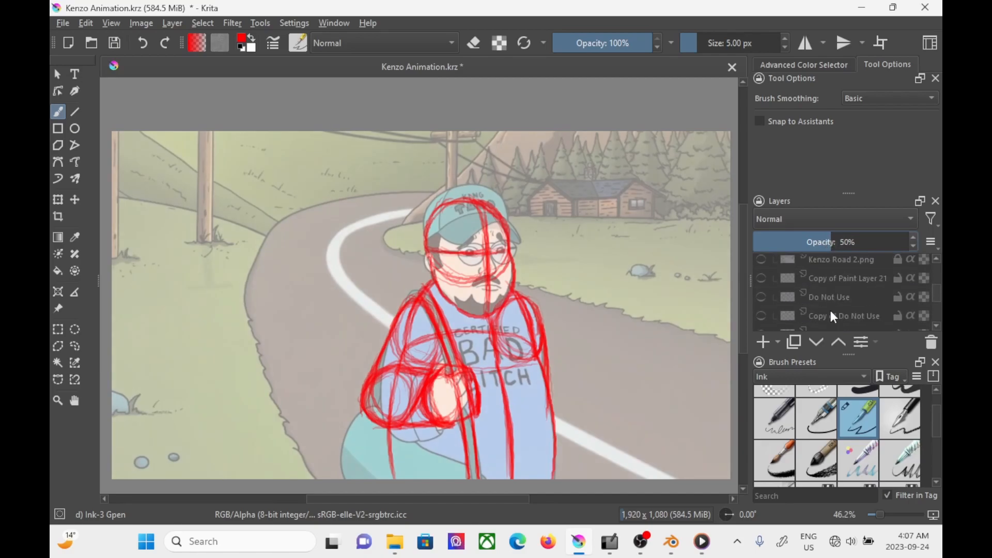
# Step: Replace the full red Dermy sketch in Page 3 with the arm and bag-strap overlays on Paint Layer 24 and Paint Layer 25
pyautogui.moveTo(824, 289)
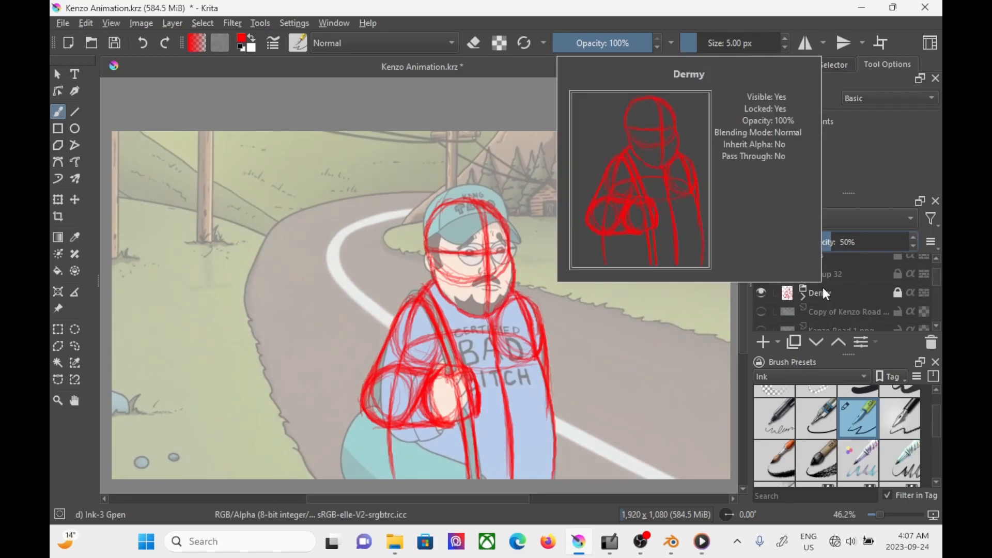
pyautogui.click(761, 293)
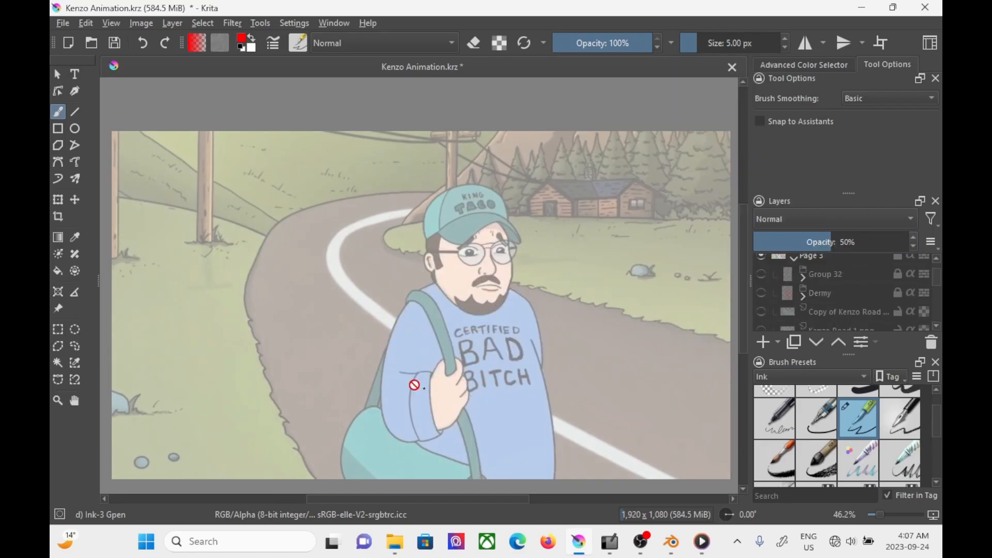
pyautogui.scroll(-2, 826, 295)
pyautogui.click(762, 295)
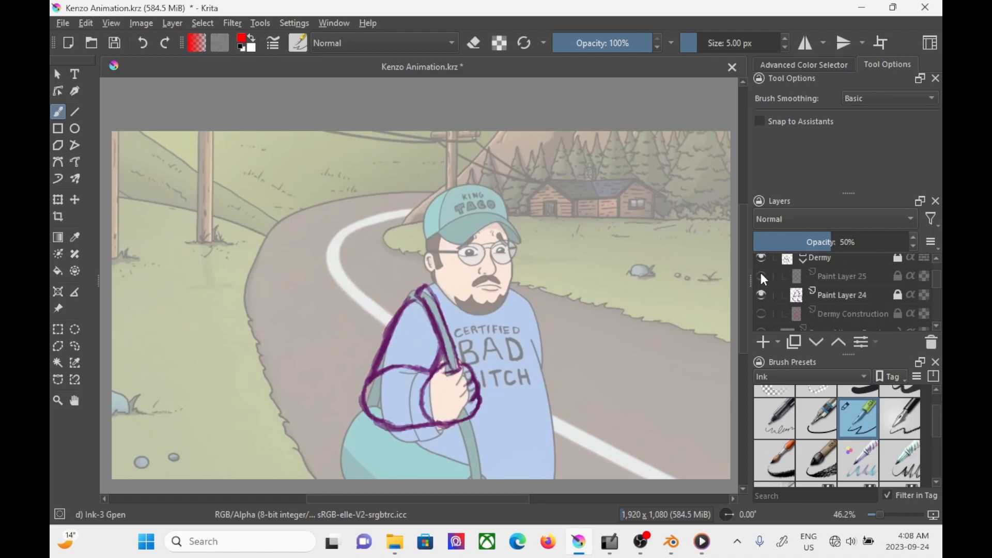
pyautogui.click(761, 276)
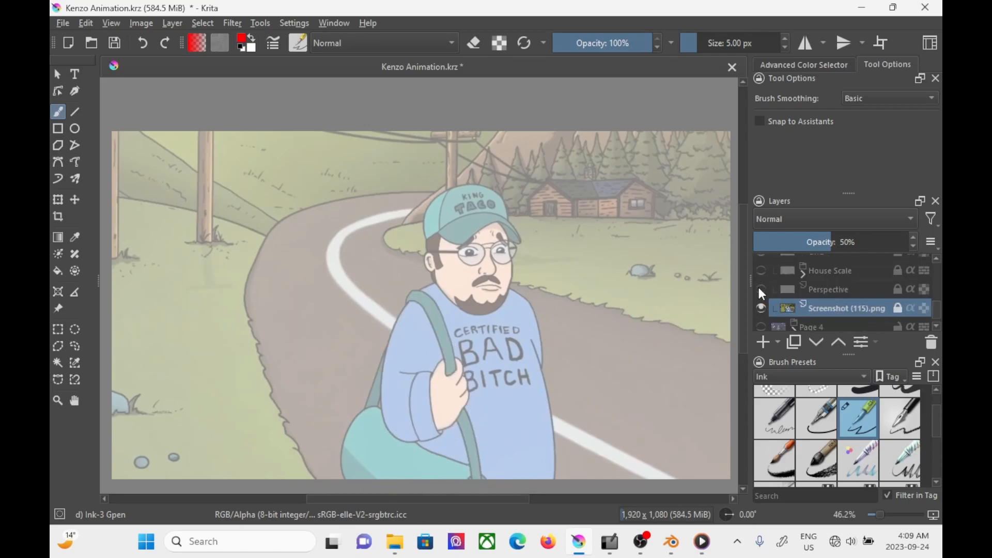
pyautogui.click(760, 290)
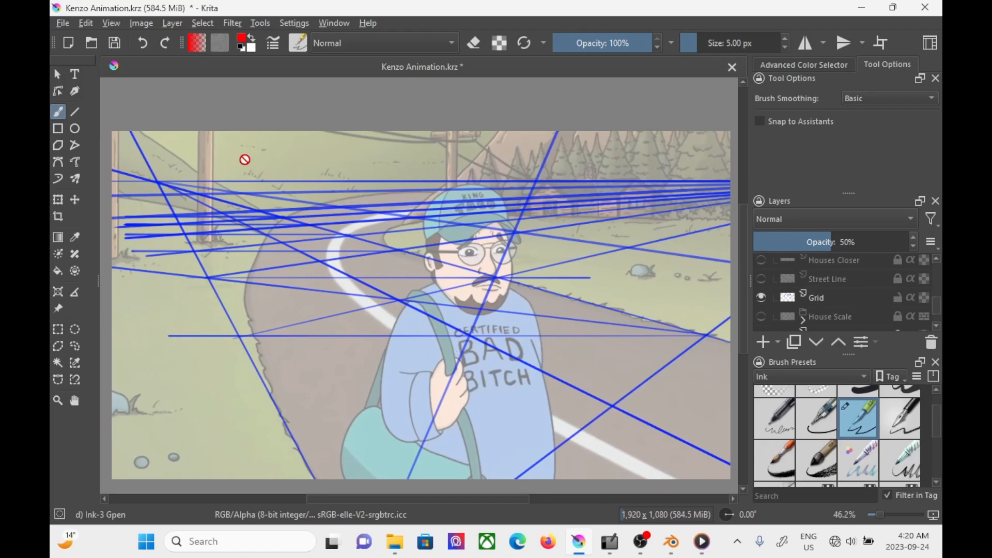
# Step: Show the purple Street Line and Kenzo Road Short layers over the blue Grid layer in Page 3
pyautogui.click(768, 284)
pyautogui.scroll(3, 767, 283)
pyautogui.click(761, 314)
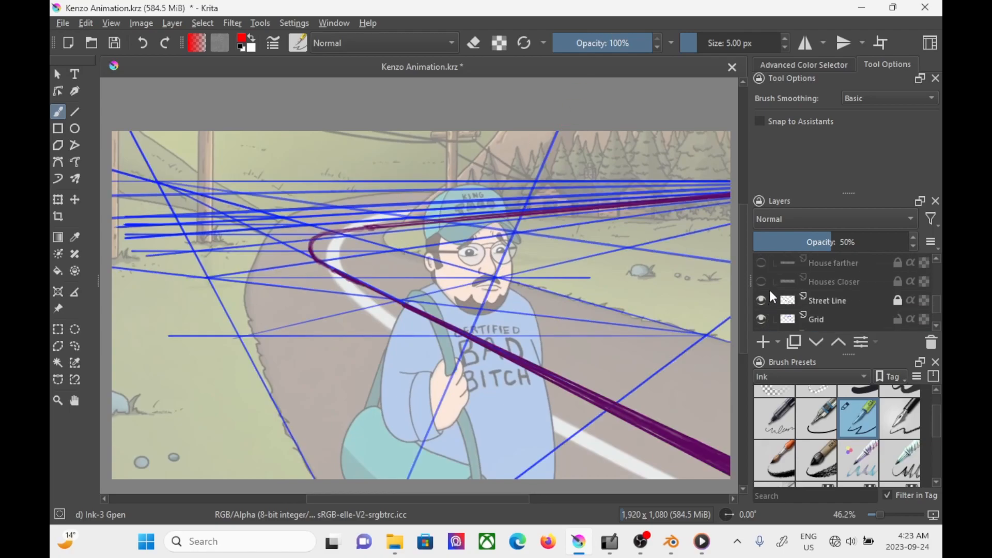
pyautogui.scroll(3, 764, 292)
pyautogui.click(764, 293)
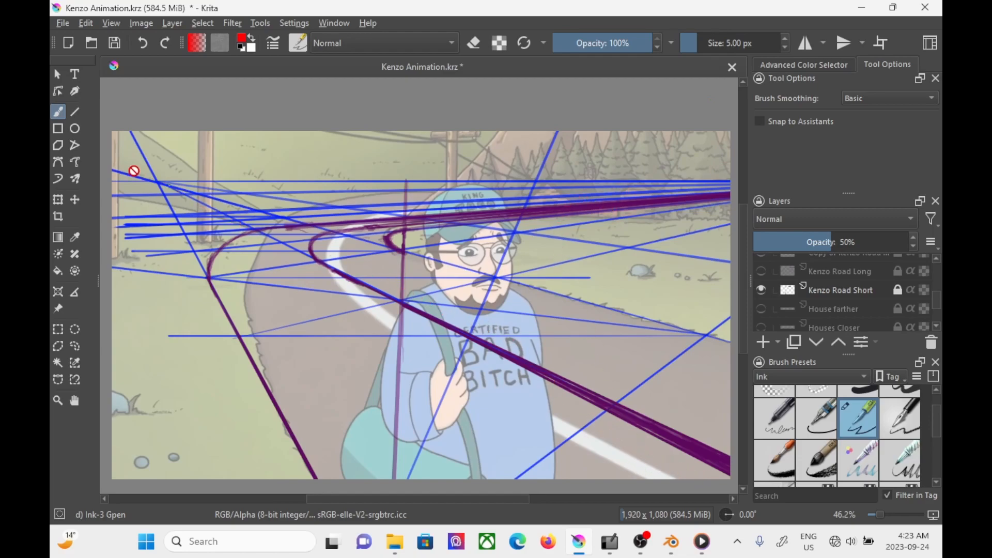
# Step: Show the Kenzo Road 2.png layer over the scene and set its opacity to 100%
pyautogui.scroll(2, 765, 305)
pyautogui.click(761, 315)
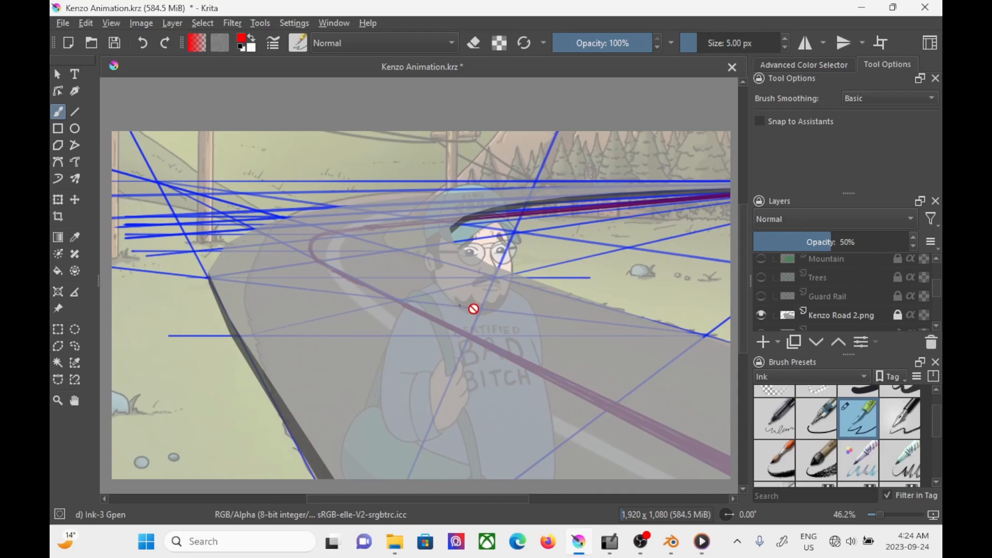
pyautogui.click(826, 317)
pyautogui.moveTo(830, 241); pyautogui.dragTo(915, 242)
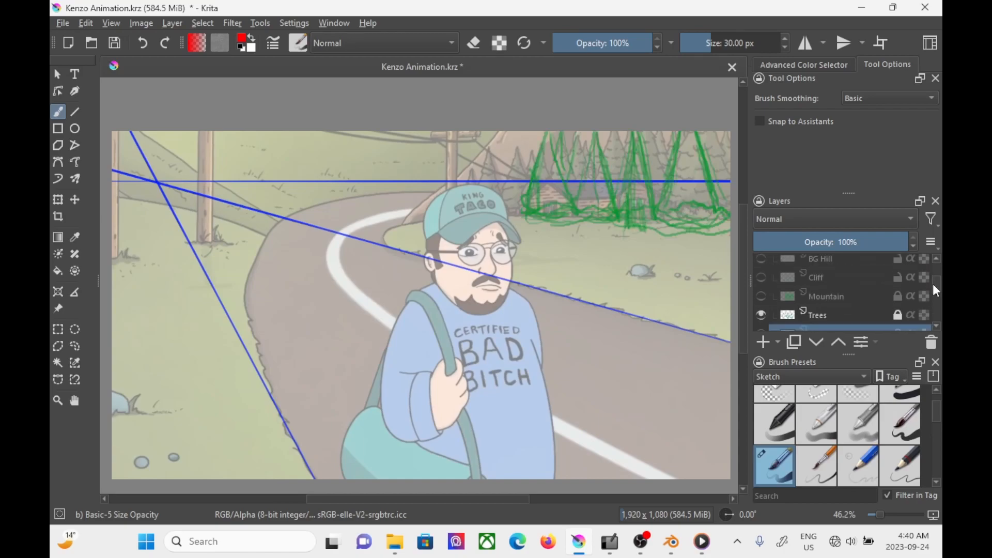
# Step: Hide the green Mountain layer in the Page 3 road scene
pyautogui.moveTo(933, 284); pyautogui.dragTo(933, 287)
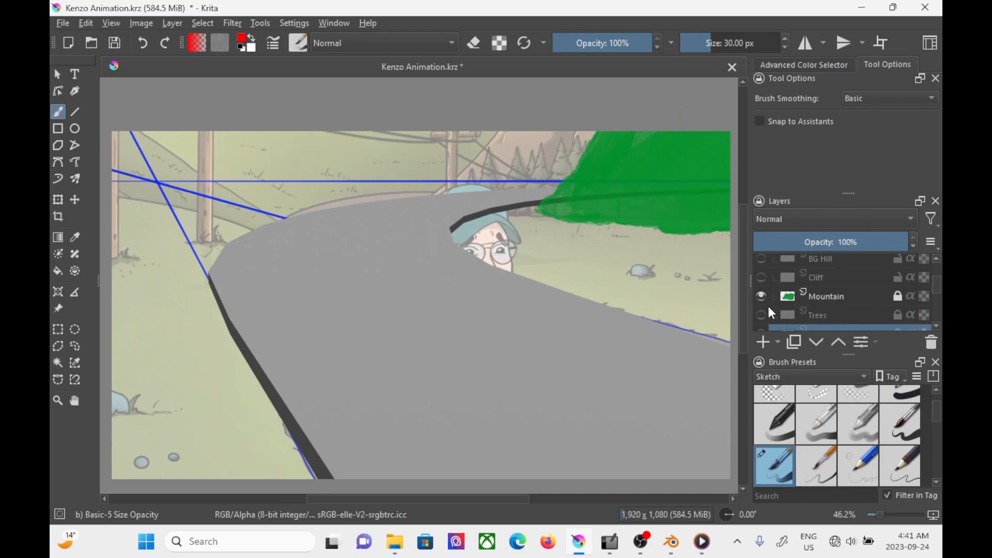
pyautogui.click(762, 296)
pyautogui.moveTo(933, 284); pyautogui.dragTo(933, 284)
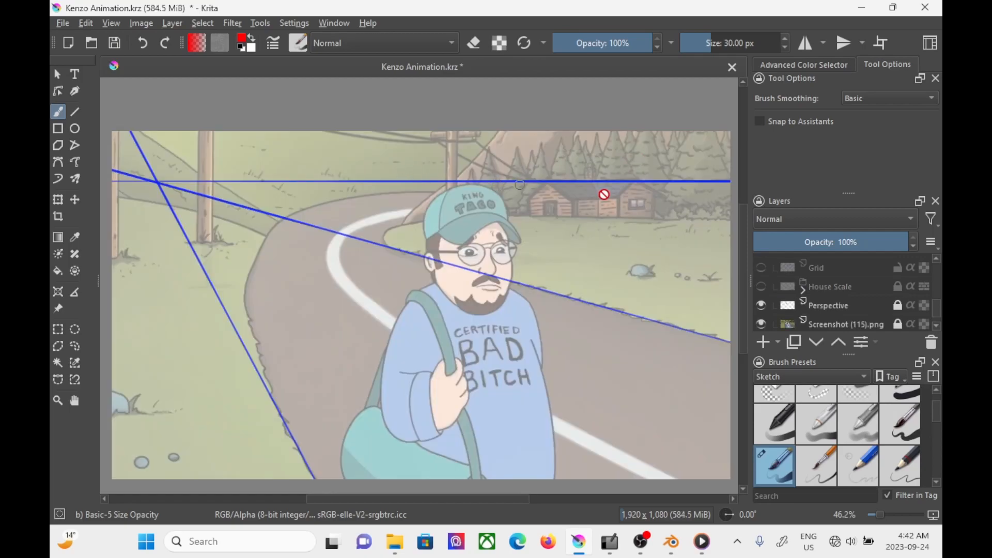
# Step: Show the red House farther perspective guide in Page 3, and swap it for the Houses Closer guide
pyautogui.scroll(-2, 936, 316)
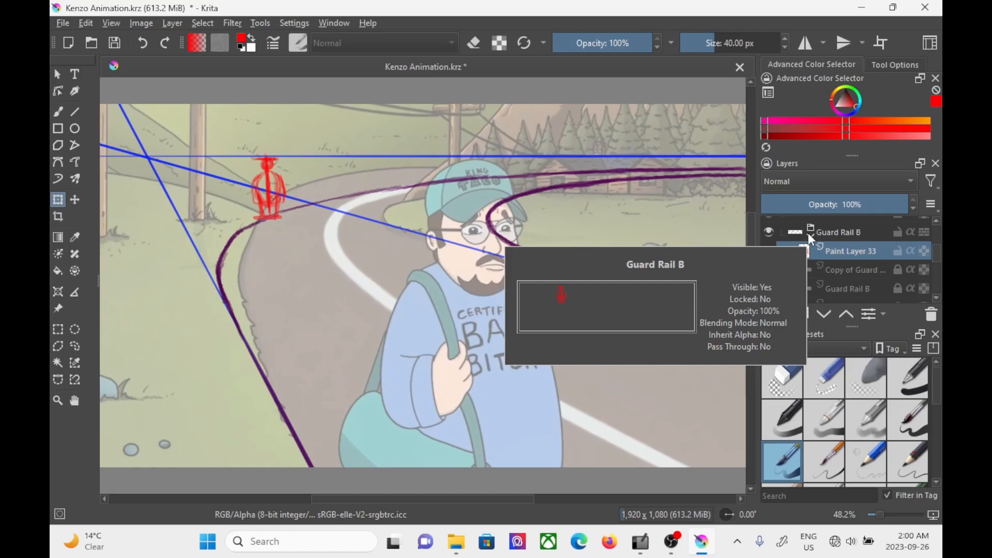
pyautogui.scroll(-4, 838, 265)
pyautogui.click(770, 238)
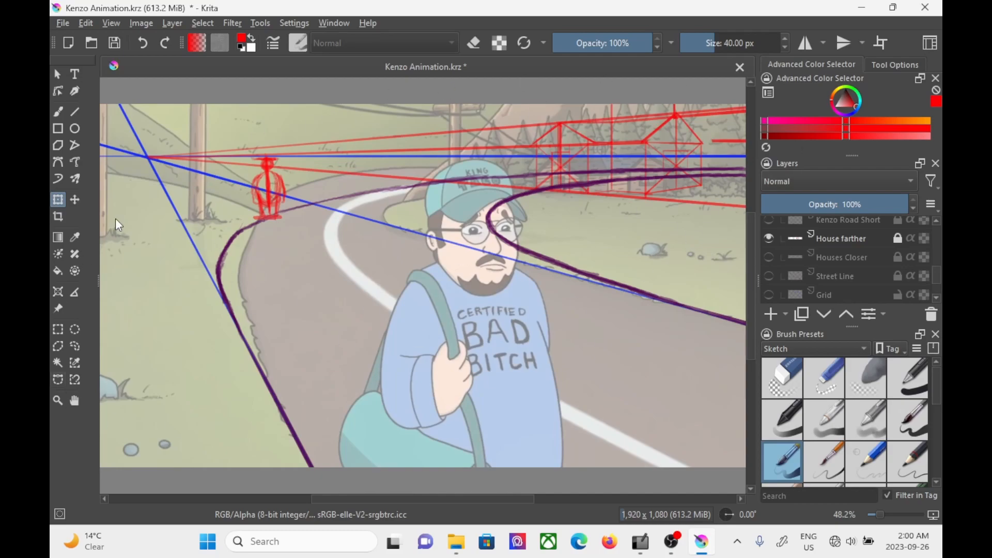
pyautogui.click(769, 239)
pyautogui.click(769, 257)
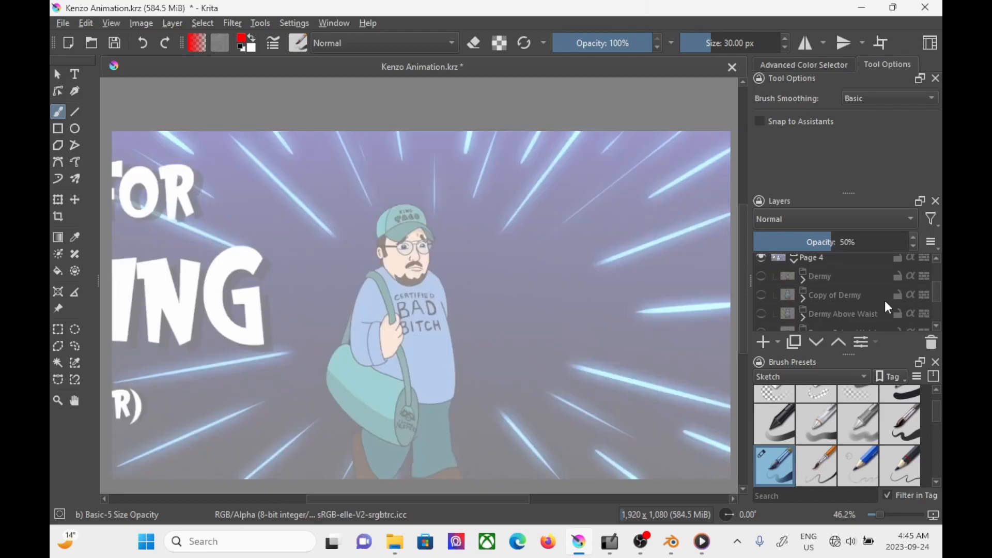
# Step: Show the Dermy Below Waist version of the character over the Page 4 screenshot
pyautogui.click(762, 277)
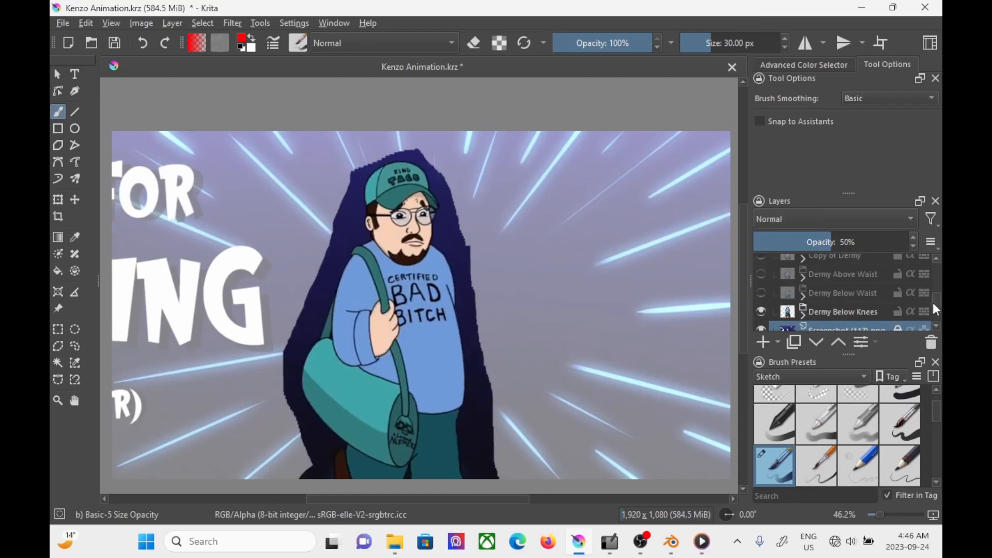
pyautogui.moveTo(937, 303); pyautogui.dragTo(937, 313)
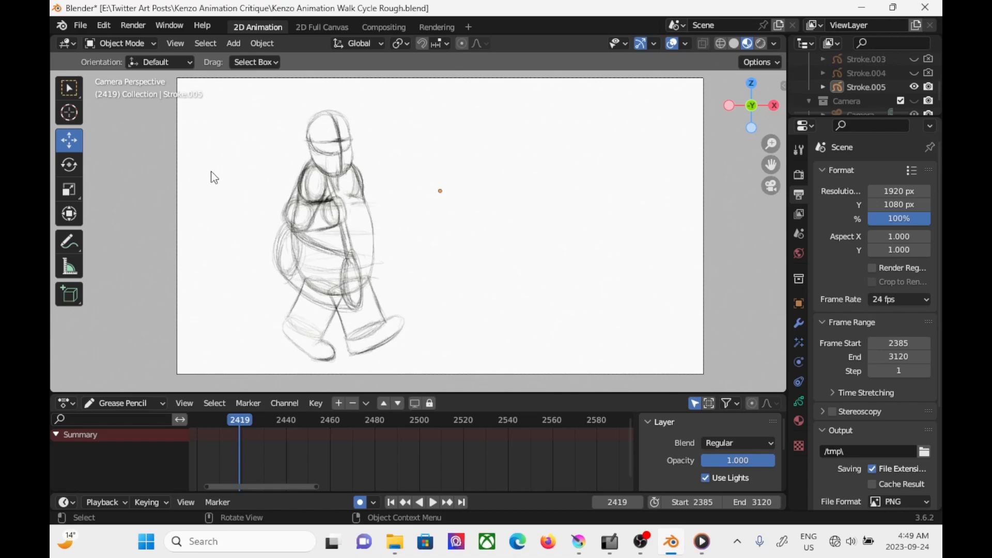
# Step: In Blender, select the walking character's Stroke.005 object at frame 2418 and switch it to Draw Mode
pyautogui.press('space')
pyautogui.moveTo(238, 422); pyautogui.dragTo(238, 421)
pyautogui.click(331, 199)
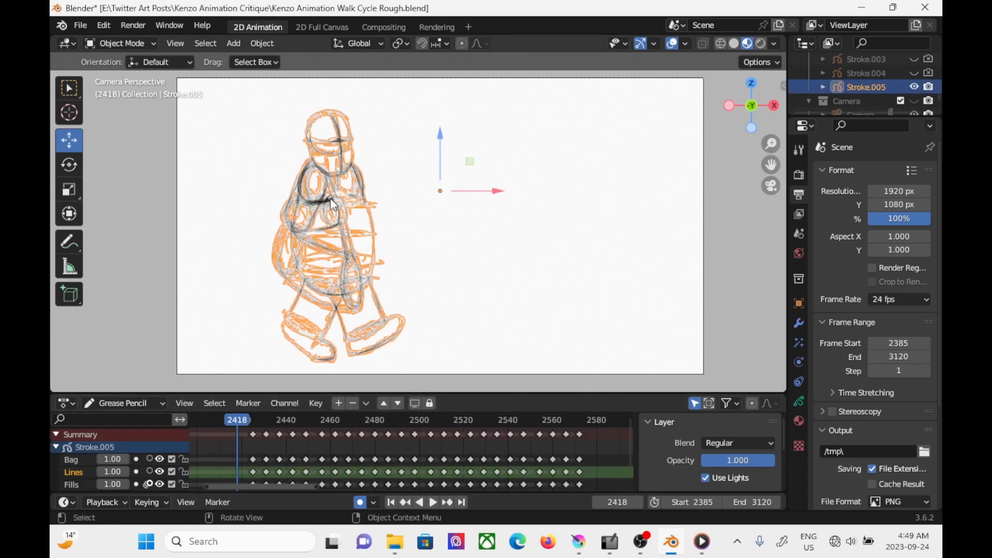
pyautogui.click(142, 49)
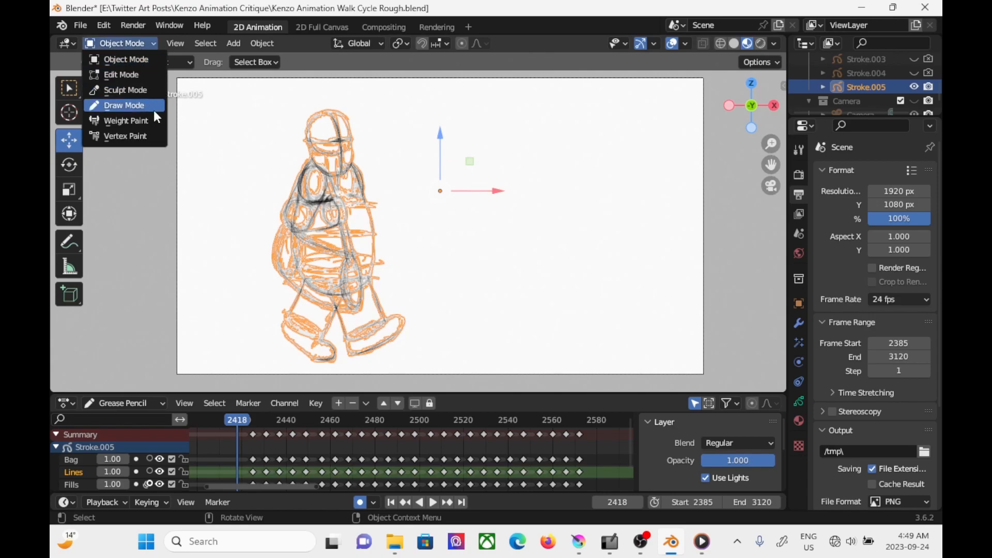
pyautogui.click(151, 107)
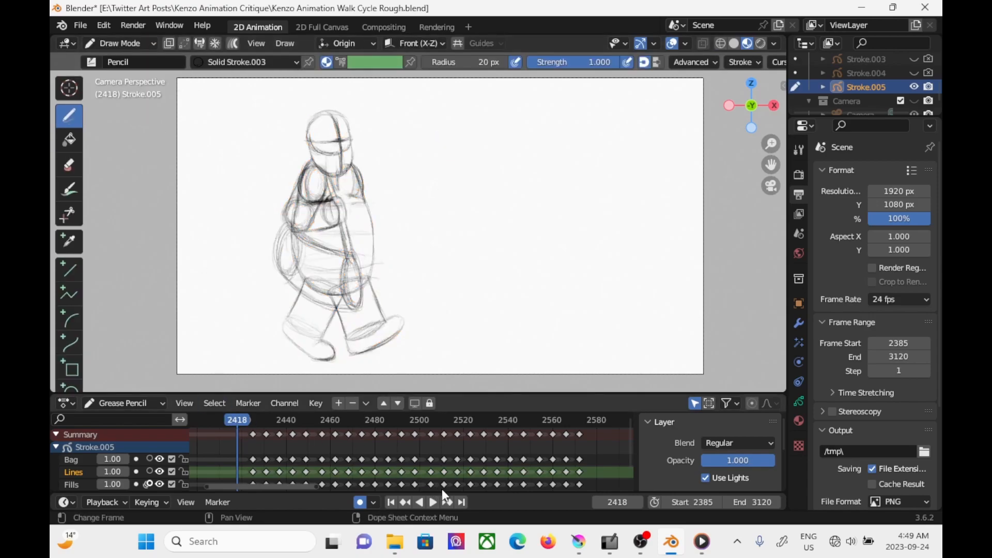
# Step: Go to the walk cycle's first keyframe at frame 2425 and set its keyframe type to Extreme
pyautogui.click(448, 502)
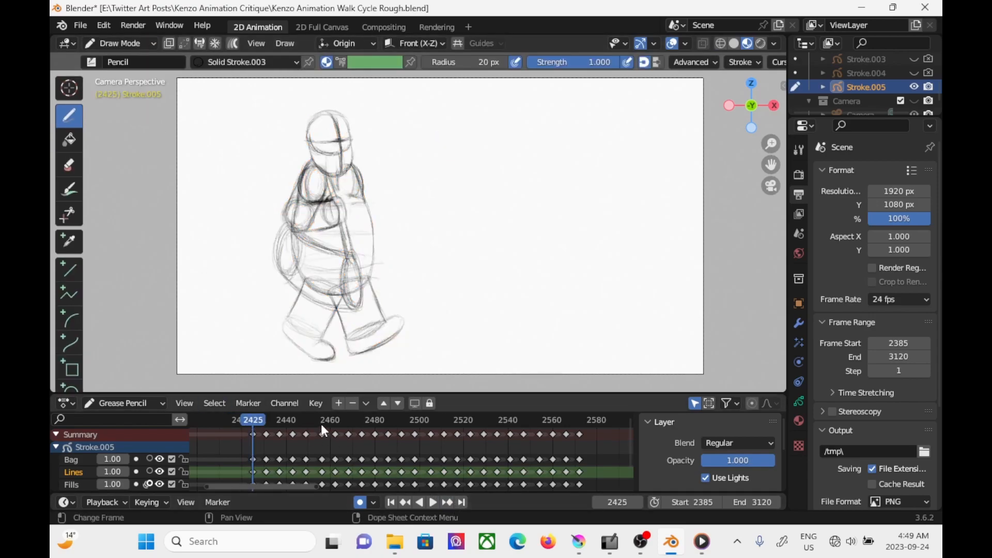
pyautogui.rightClick(253, 433)
pyautogui.moveTo(212, 394)
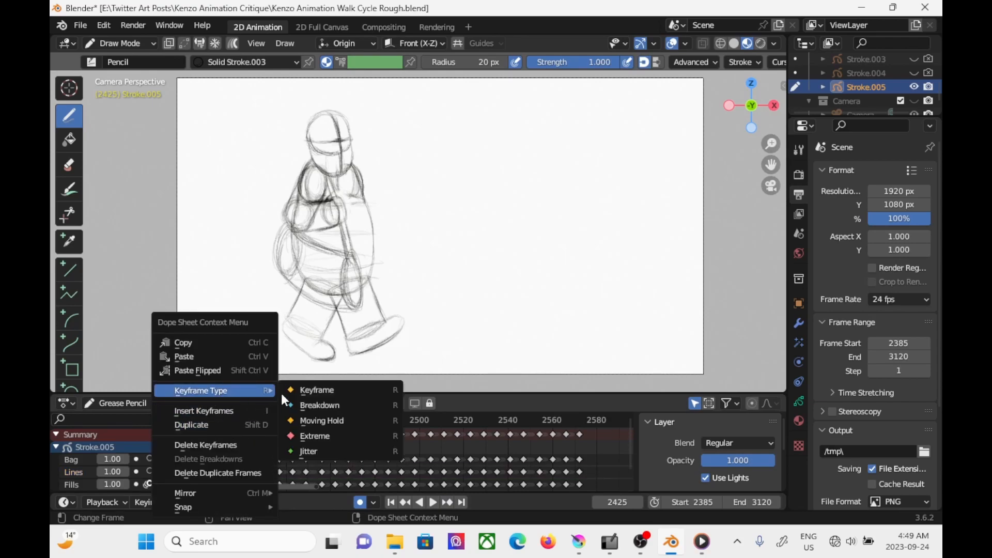
pyautogui.click(324, 437)
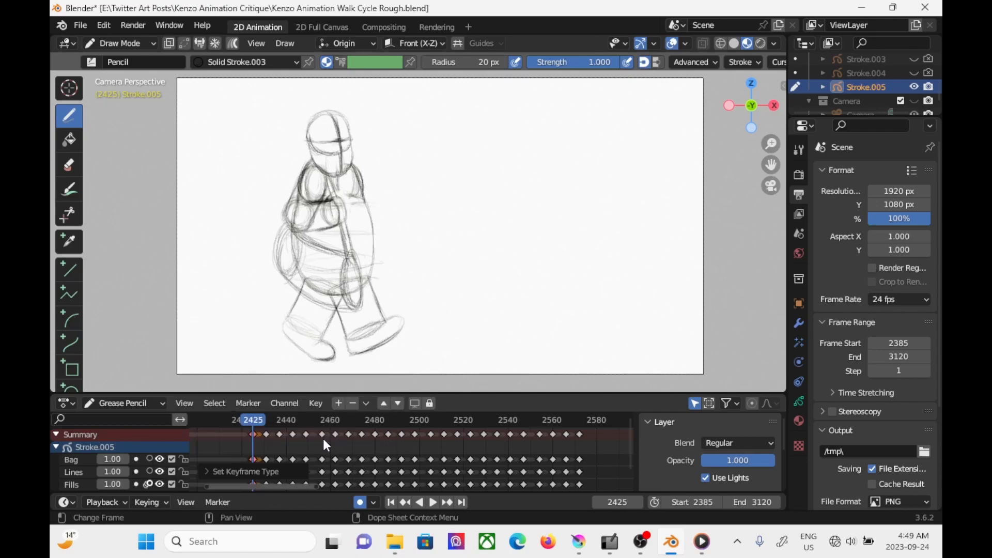
# Step: Set the keyframe of the next contact pose, just before frame 2450, to Extreme and play back the walk cycle
pyautogui.press('space')
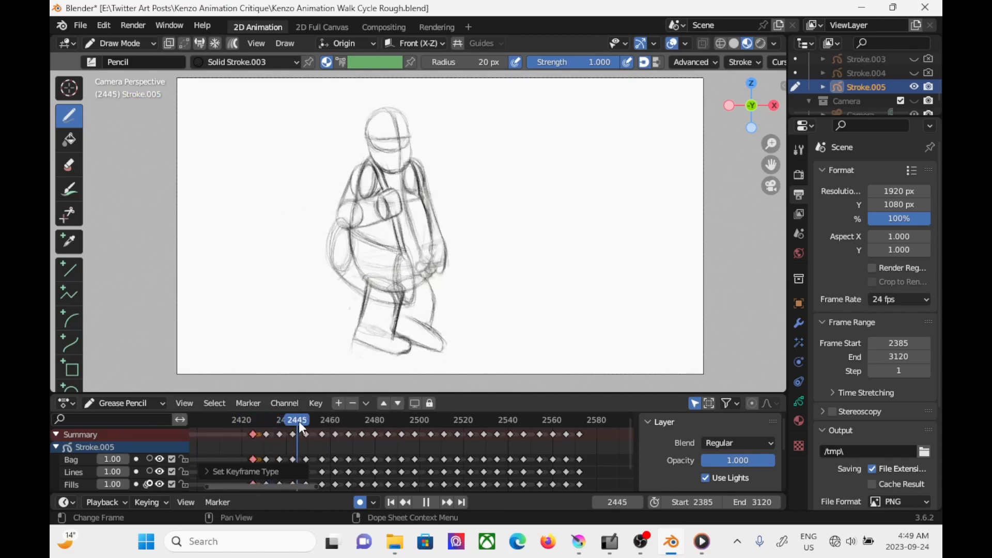
pyautogui.moveTo(316, 424); pyautogui.dragTo(309, 431)
pyautogui.click(309, 431)
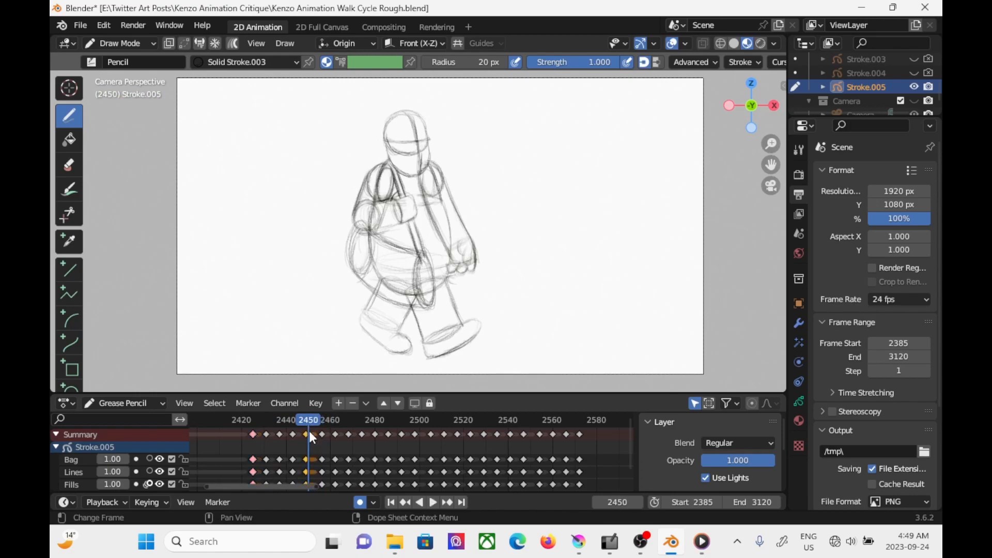
pyautogui.rightClick(308, 431)
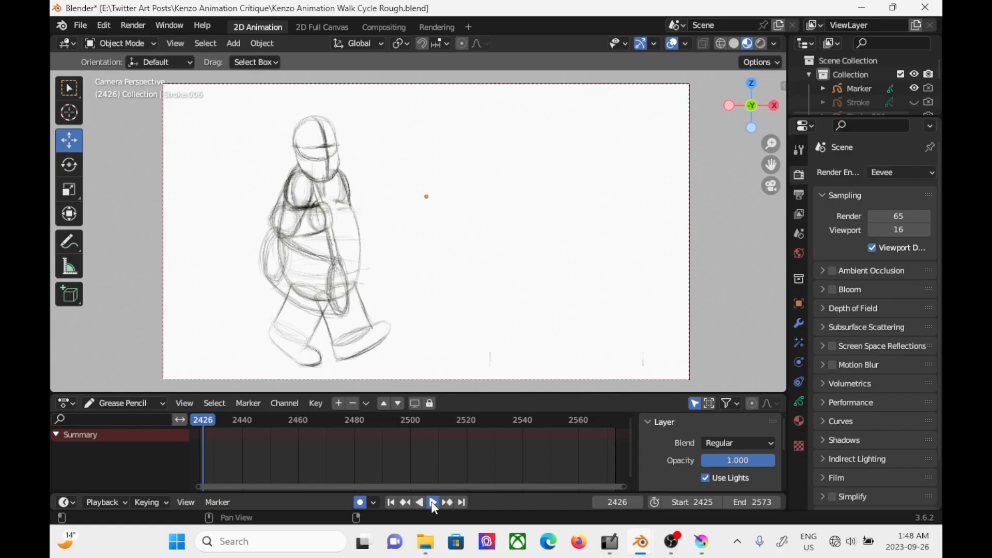
pyautogui.click(433, 502)
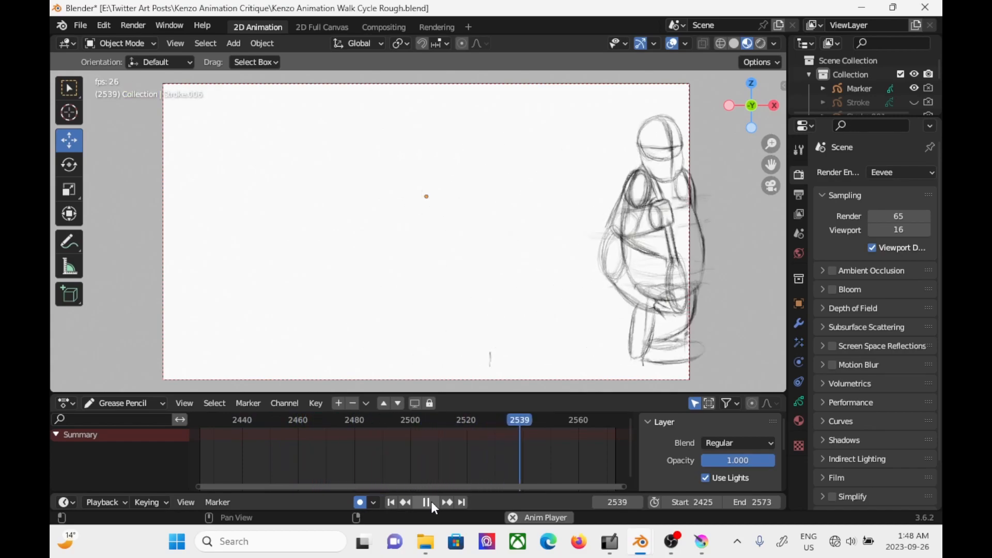
pyautogui.click(436, 501)
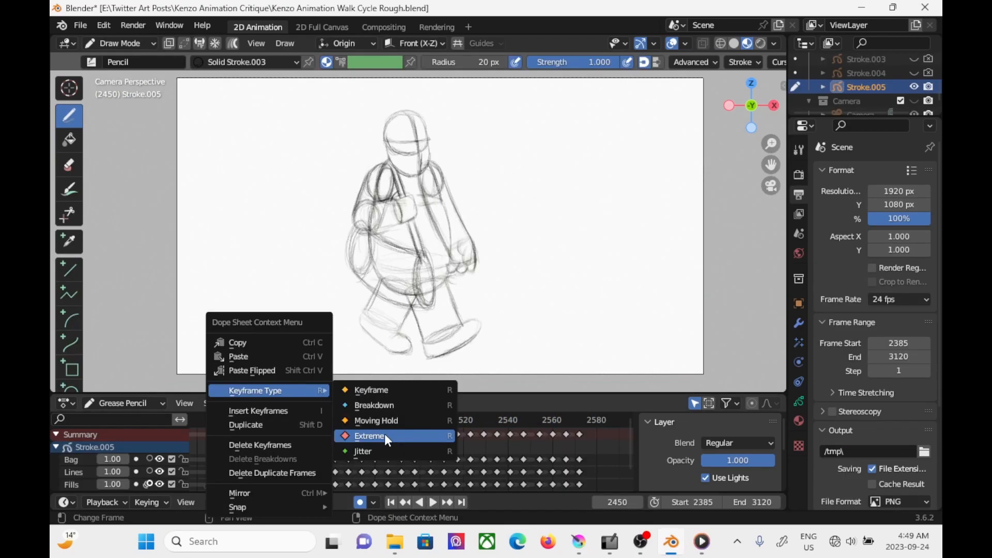
pyautogui.click(387, 437)
# Step: Set the keyframe of the contact pose near frame 2475 to Extreme and scrub back to the start of the walk cycle
pyautogui.moveTo(305, 414)
pyautogui.mouseDown()
pyautogui.moveTo(254, 418)
pyautogui.moveTo(339, 405)
pyautogui.moveTo(363, 405)
pyautogui.moveTo(367, 417)
pyautogui.mouseUp()
pyautogui.rightClick(363, 437)
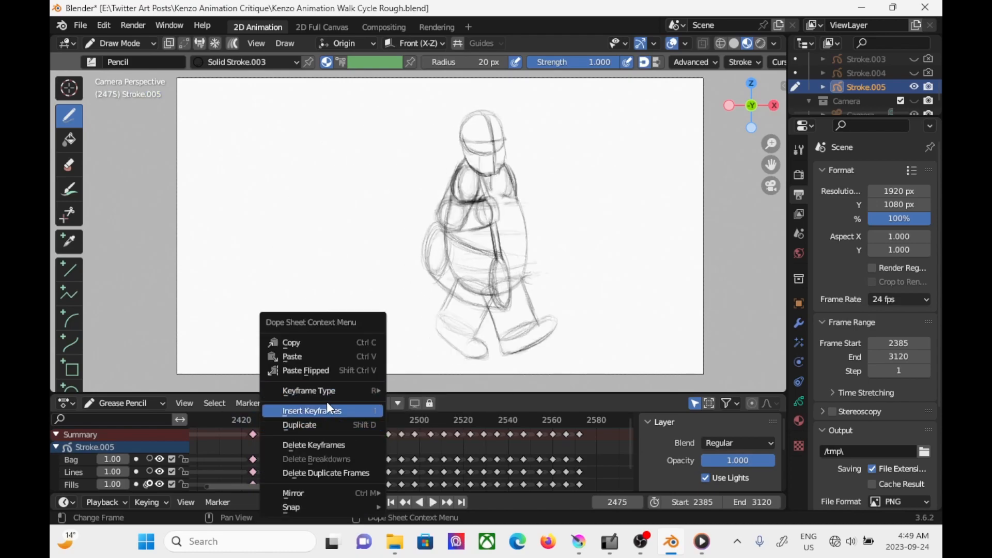
pyautogui.moveTo(333, 383)
pyautogui.click(418, 436)
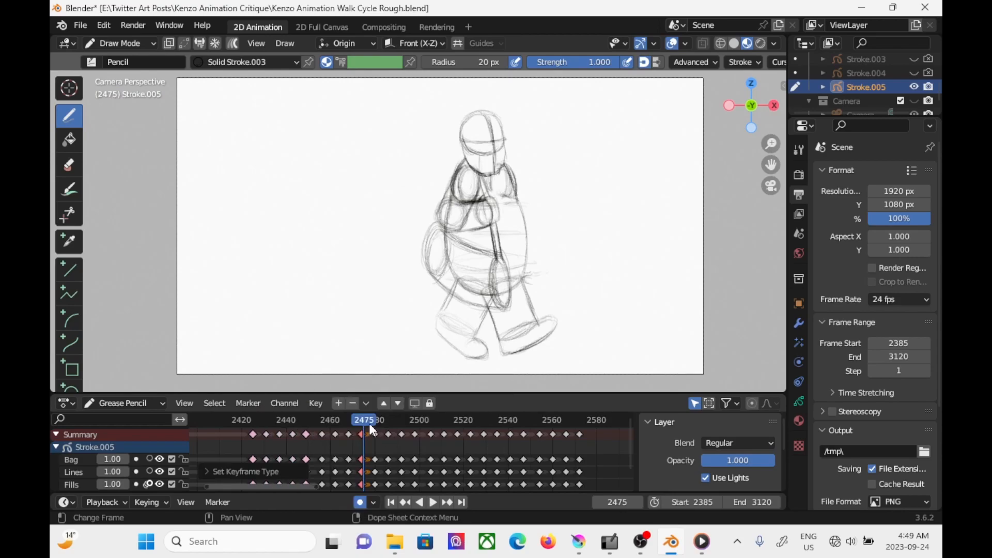
pyautogui.moveTo(361, 419); pyautogui.dragTo(248, 411)
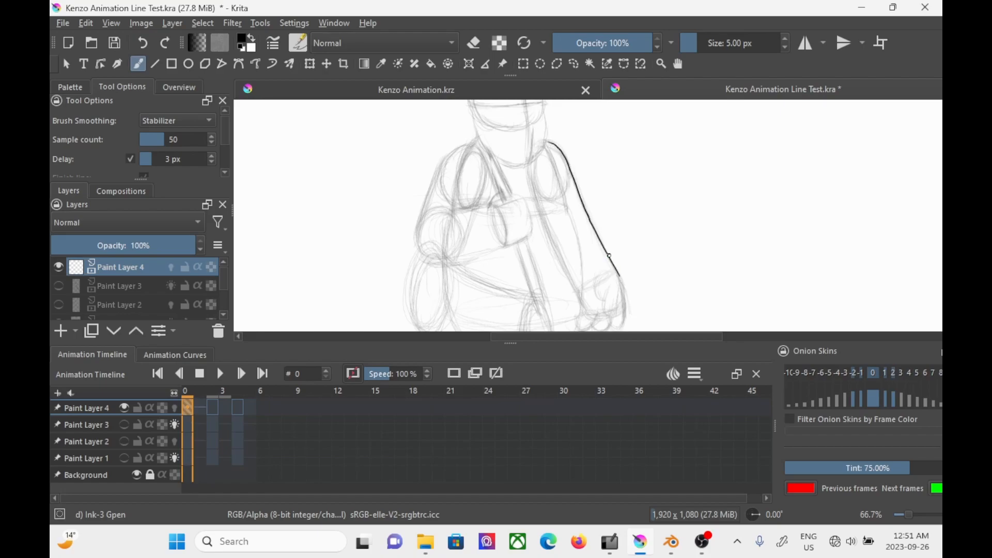
# Step: In Krita, trace the arm's outer line on frame 2 of Paint Layer 4 and flip between frames to compare it
pyautogui.click(217, 412)
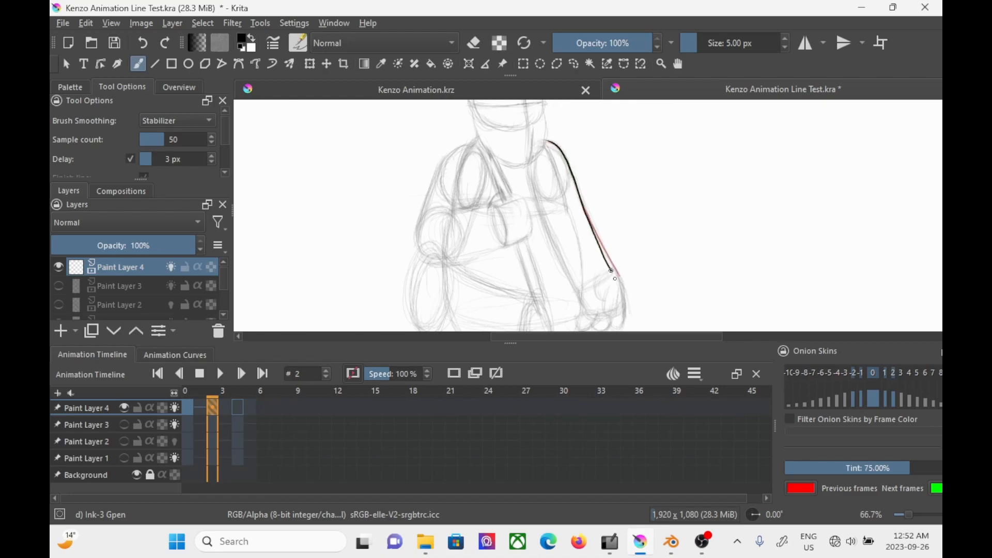
pyautogui.press('Left')
pyautogui.press('Right')
pyautogui.press('Left')
pyautogui.press('Right')
pyautogui.press('Left')
pyautogui.press('Right')
pyautogui.press('Right')
pyautogui.press('Right')
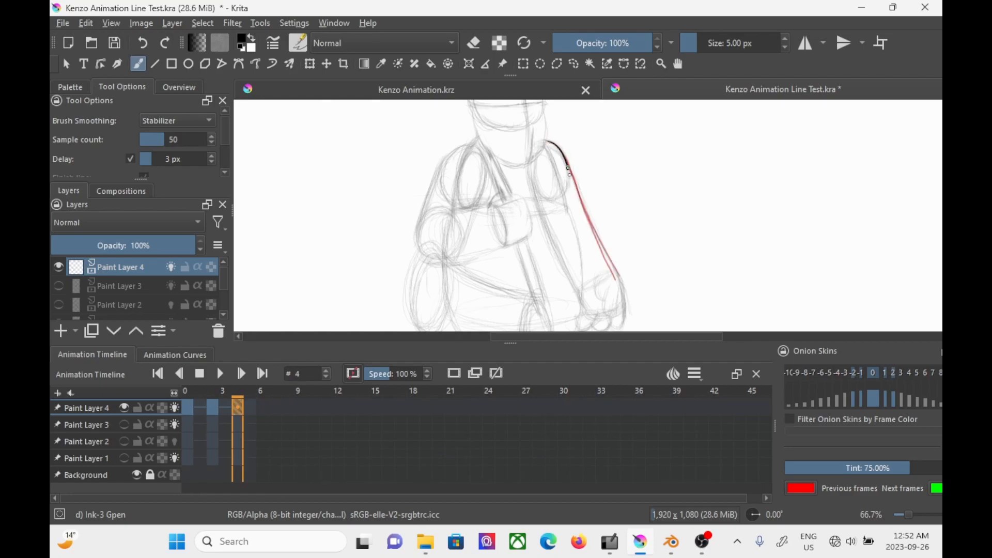
# Step: Draw a more curved outer arm line on frame 4 of Paint Layer 4 and step through frames 0, 2 and 4
pyautogui.moveTo(610, 286); pyautogui.dragTo(611, 286)
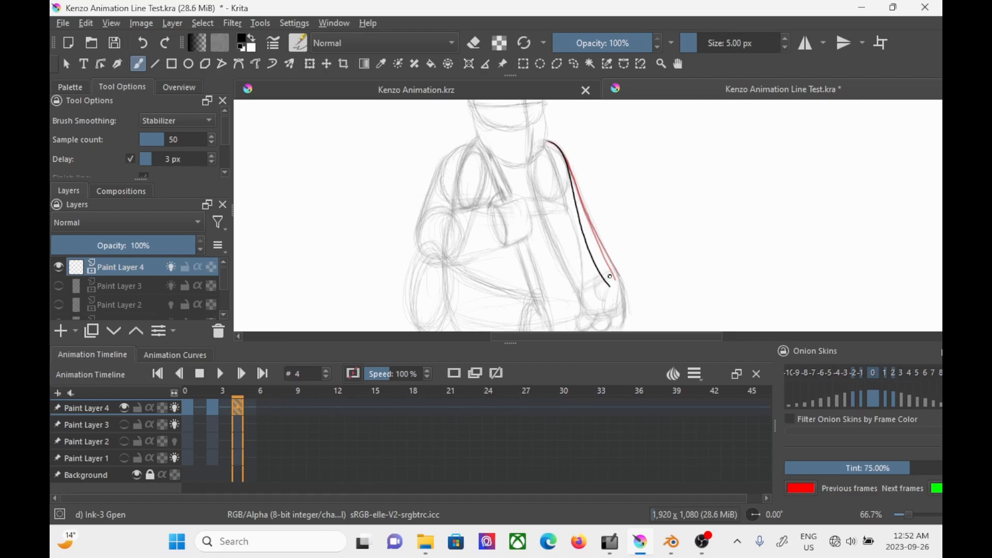
pyautogui.click(213, 408)
pyautogui.click(189, 408)
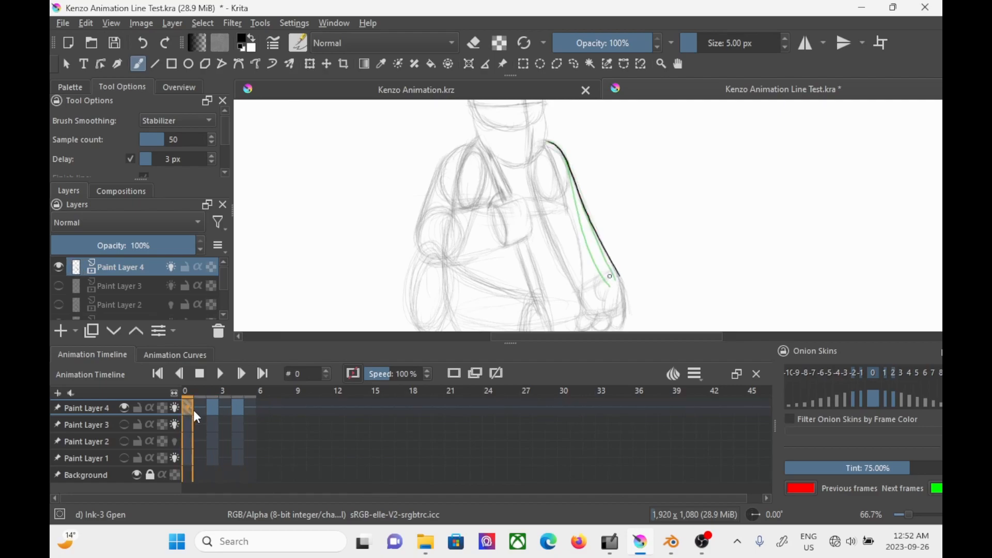
pyautogui.click(218, 411)
pyautogui.click(242, 412)
# Step: Nudge the arm line on frame 0 of Paint Layer 4 upward with the Transform tool and play back the line test
pyautogui.click(311, 64)
pyautogui.press('Up')
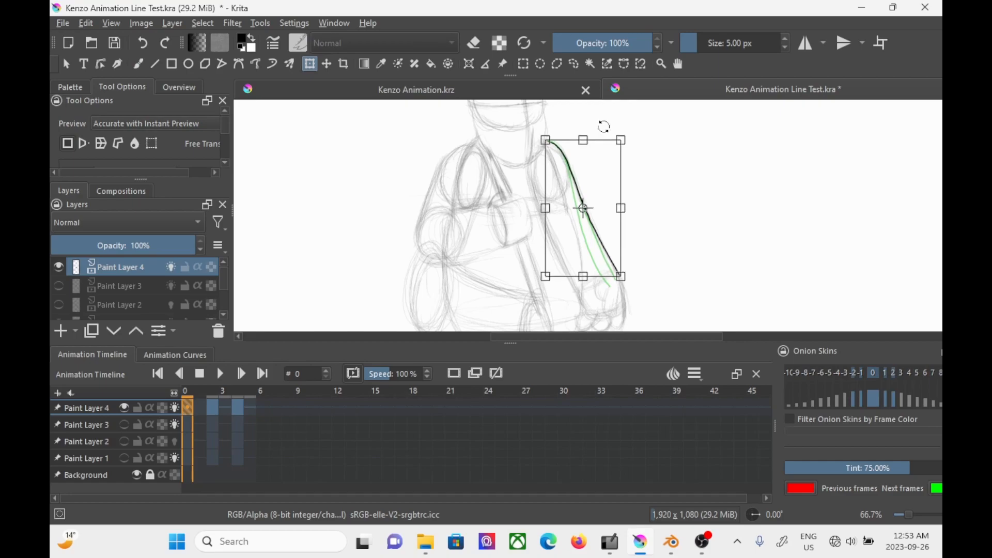
pyautogui.click(221, 375)
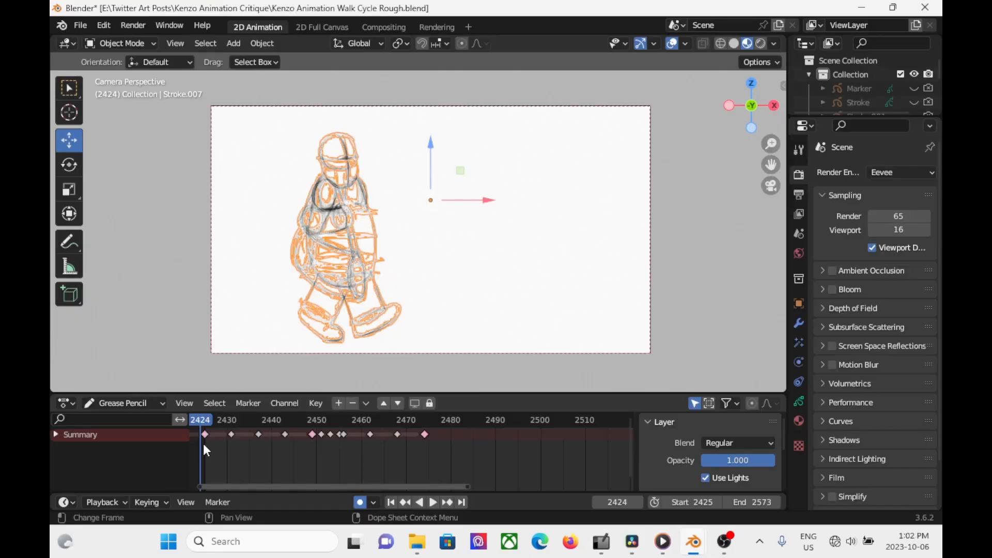
# Step: In Blender, duplicate the walk cycle's keyframes from the first to the last contact pose and place the copies 49 frames ahead
pyautogui.moveTo(203, 443); pyautogui.dragTo(419, 436)
pyautogui.click(219, 450)
pyautogui.moveTo(224, 450); pyautogui.dragTo(437, 428)
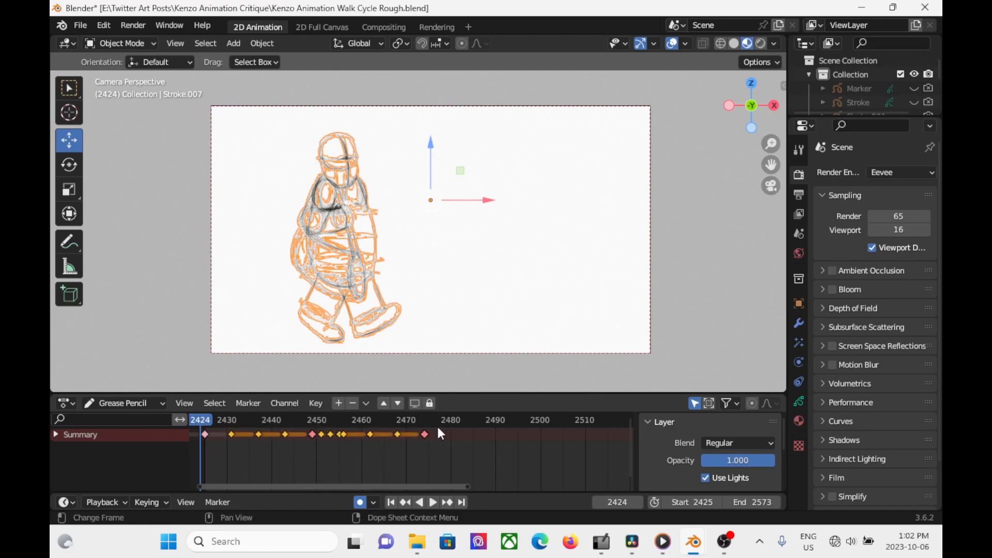
pyautogui.click(451, 420)
pyautogui.rightClick(228, 439)
pyautogui.click(211, 425)
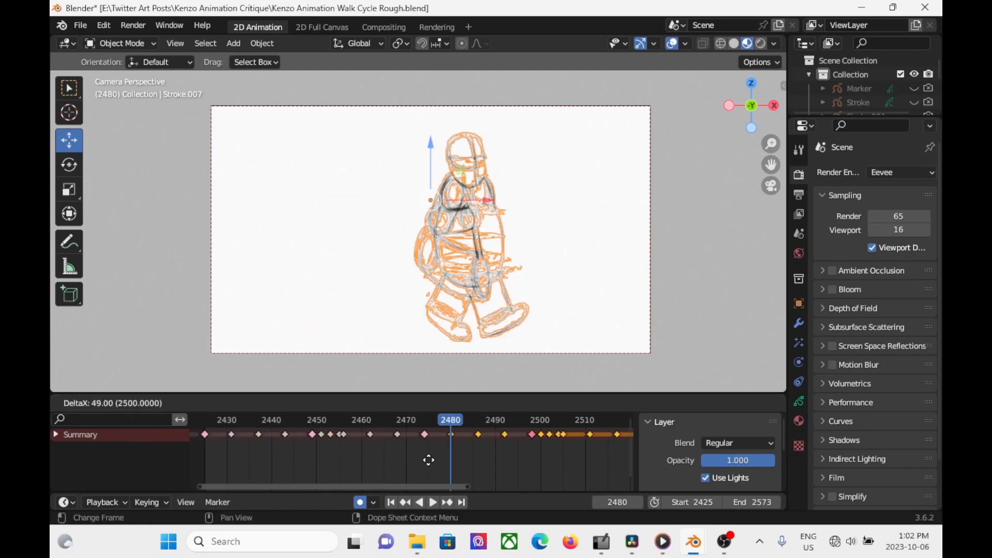
pyautogui.click(432, 466)
# Step: Shift the duplicated drawings forward along the walk with multiframe editing, undo the last change, and turn multiframe editing off
pyautogui.moveTo(447, 418); pyautogui.dragTo(420, 420)
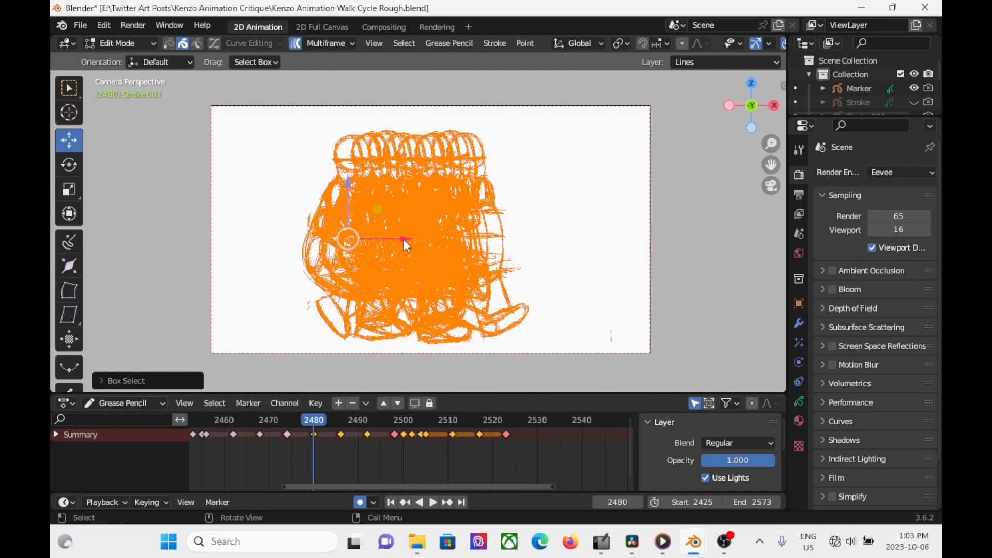
pyautogui.moveTo(407, 240); pyautogui.dragTo(535, 224)
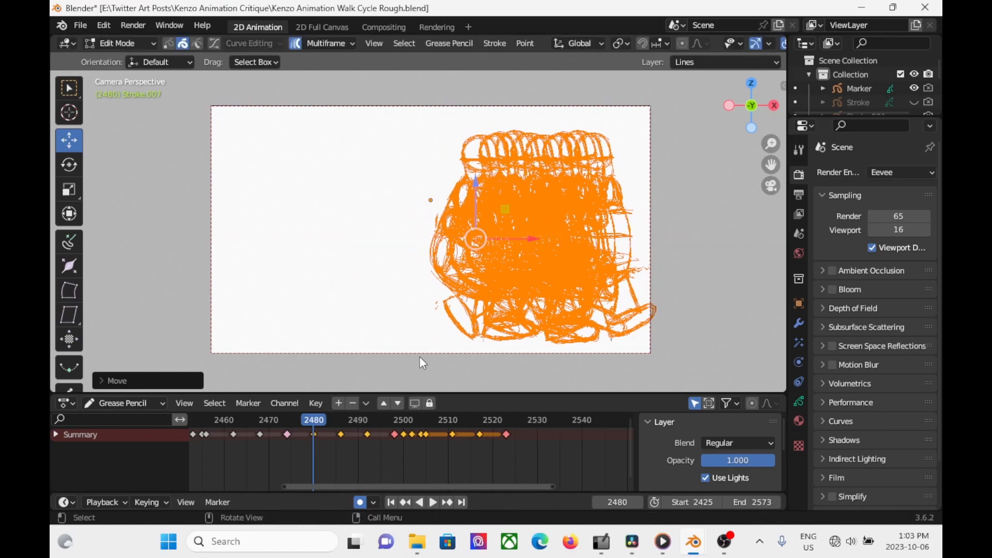
pyautogui.hotkey('ctrl', 'z')
pyautogui.click(297, 44)
# Step: Play back the extended walk cycle from frame 2425
pyautogui.press('Left')
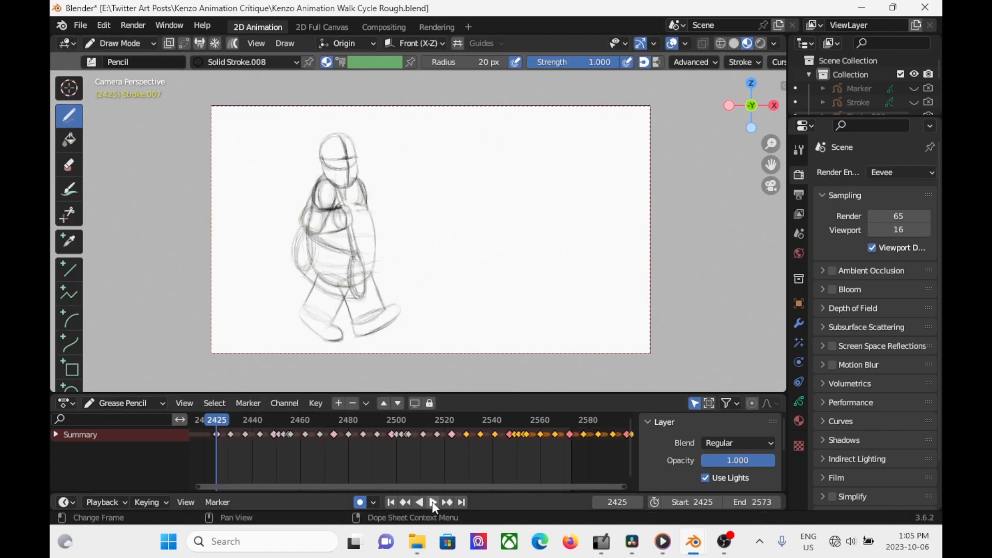
pyautogui.click(433, 502)
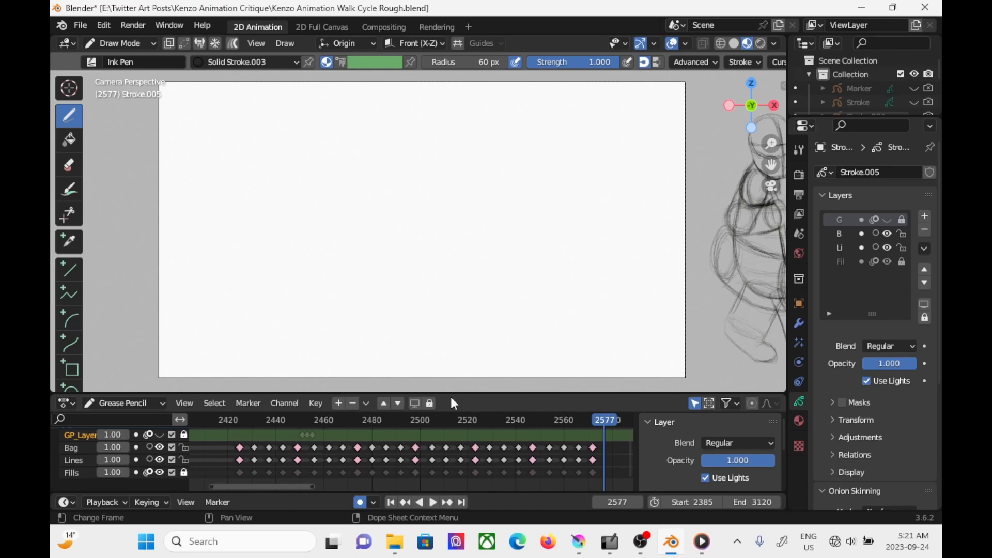
# Step: Return to frame 2420 before the walk cycle and examine how its keyframes are spread along the whole timeline
pyautogui.click(230, 420)
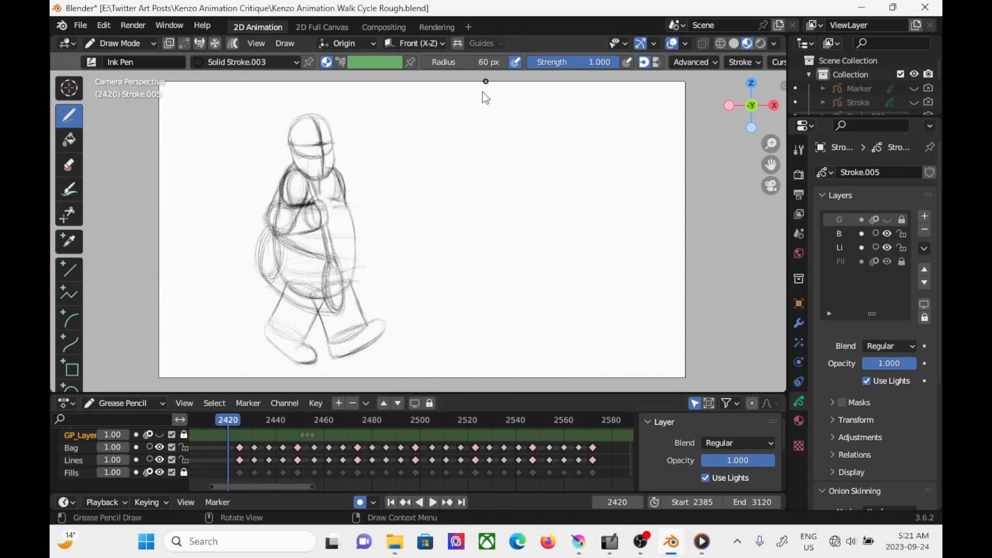
pyautogui.scroll(-3, 294, 452)
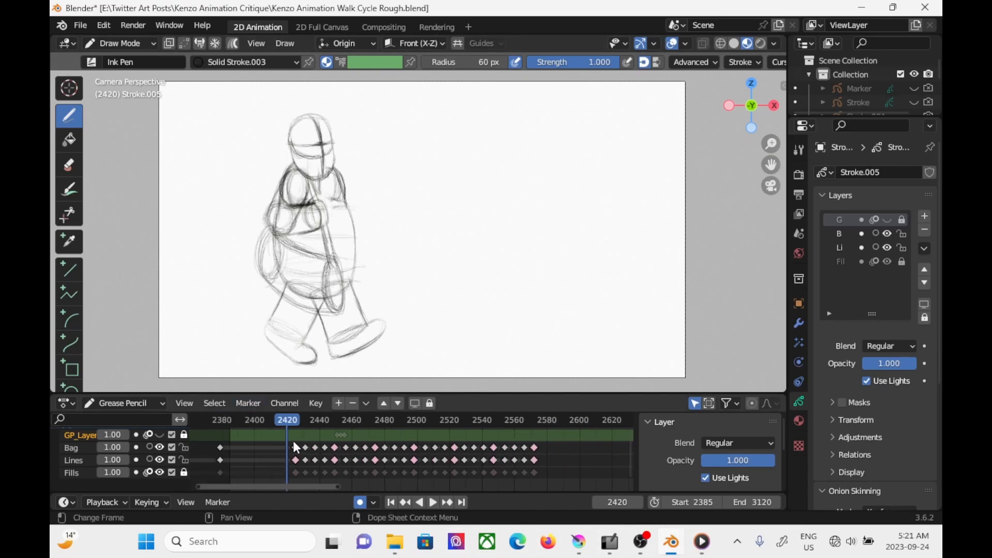
pyautogui.scroll(-4, 429, 448)
pyautogui.scroll(4, 544, 447)
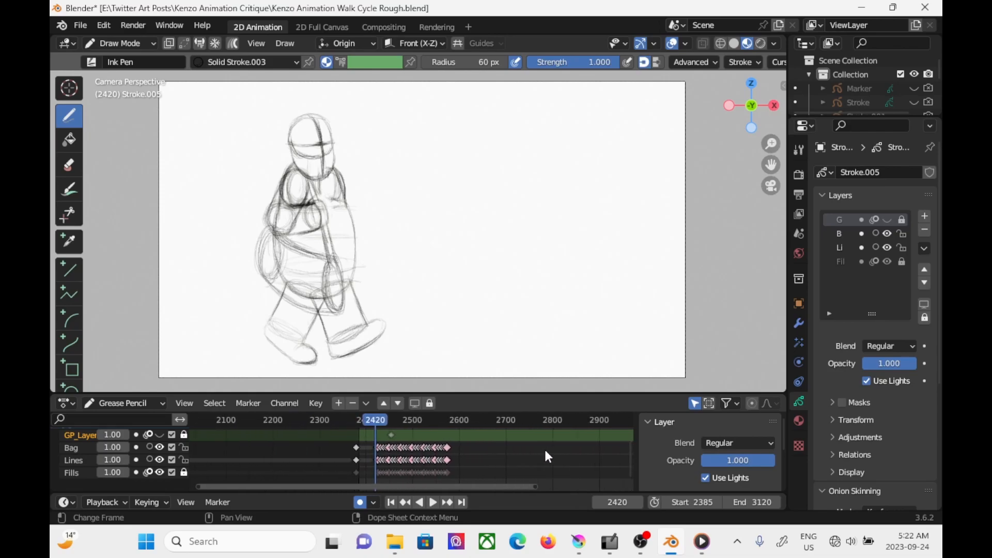